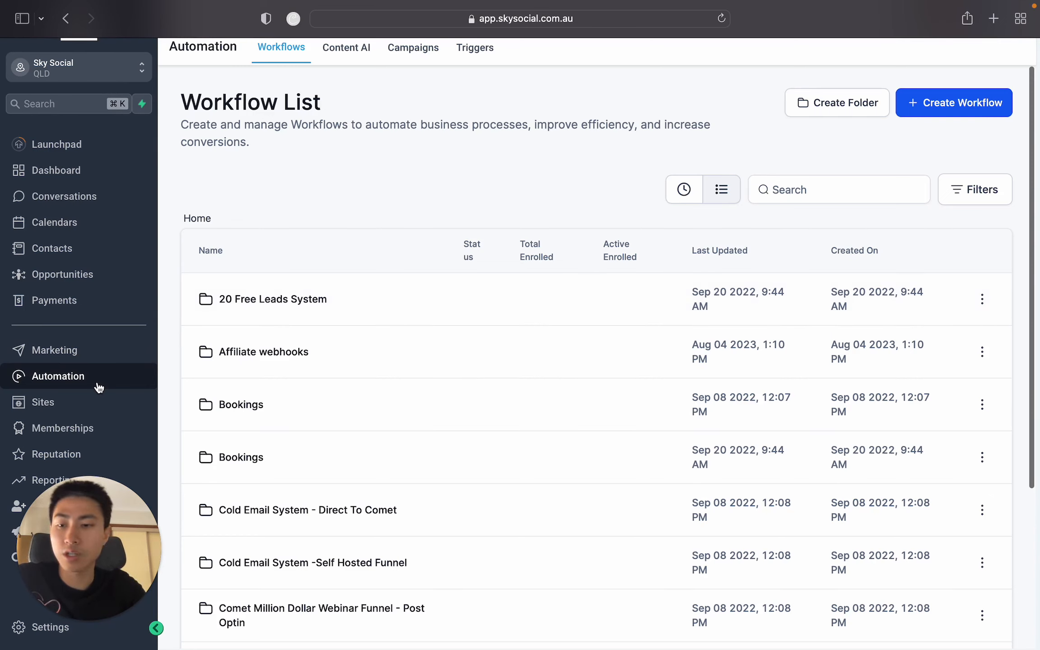
Create a new automation workflow from scratch after looking through the available recipe templates.
{"action": "left_click", "coordinate": [984, 115]}
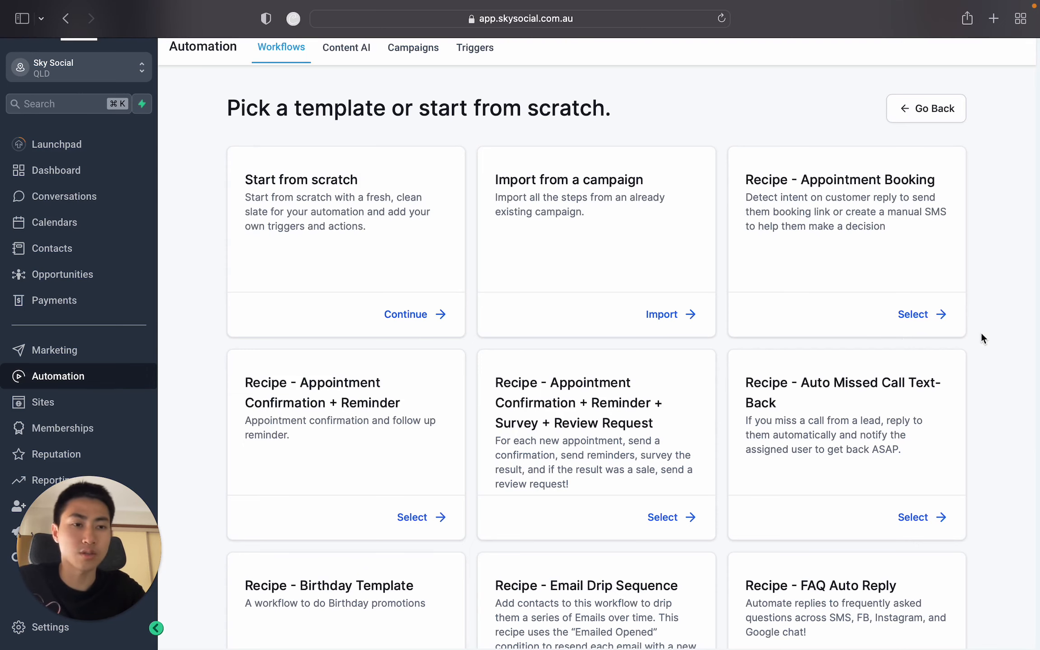
{"action": "scroll", "coordinate": [983, 337], "scroll_direction": "down", "scroll_amount": 15}
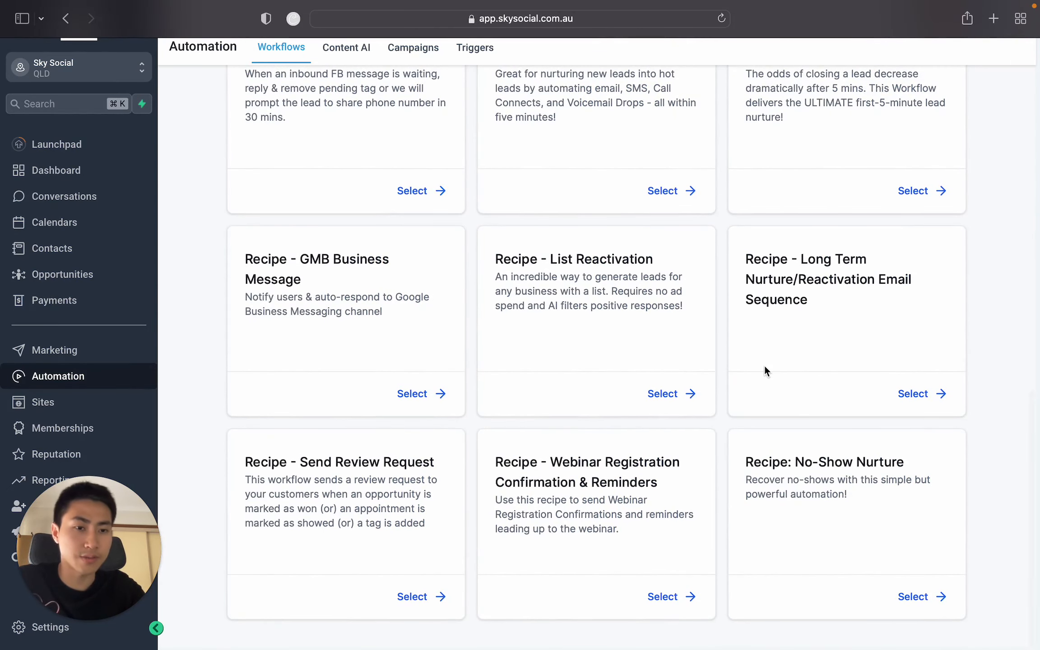
{"action": "scroll", "coordinate": [765, 371], "scroll_direction": "up", "scroll_amount": 15}
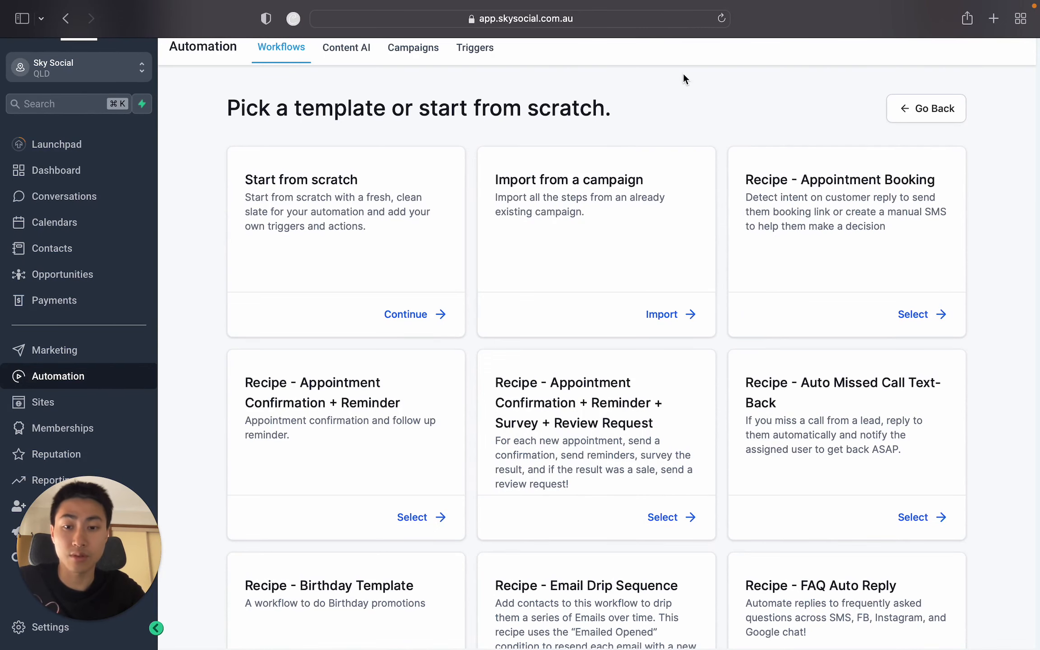
{"action": "left_click", "coordinate": [409, 314]}
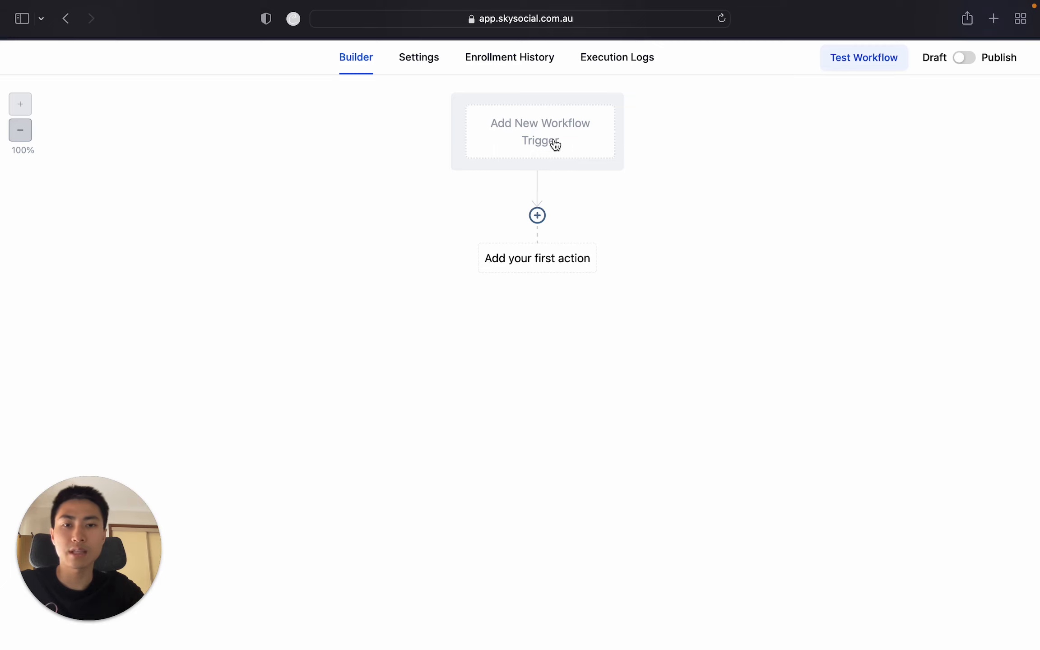
Add a Customer Booked Appointment trigger to the new workflow.
{"action": "left_click", "coordinate": [592, 135]}
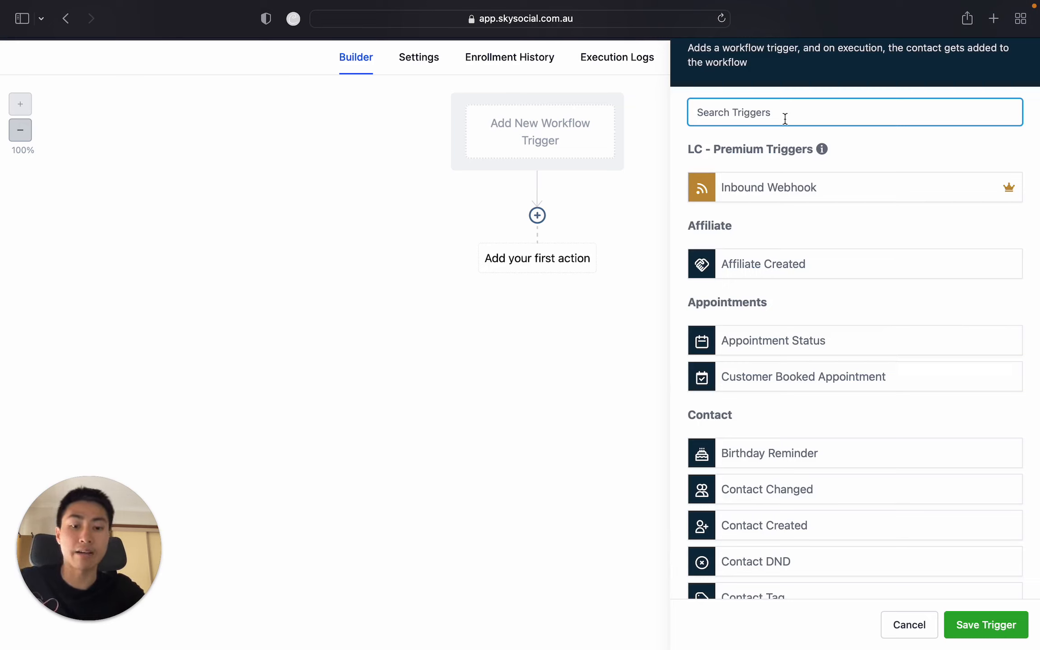
{"action": "type", "text": "cal"}
{"action": "key", "text": "BackSpace"}
{"action": "key", "text": "BackSpace"}
{"action": "key", "text": "BackSpace"}
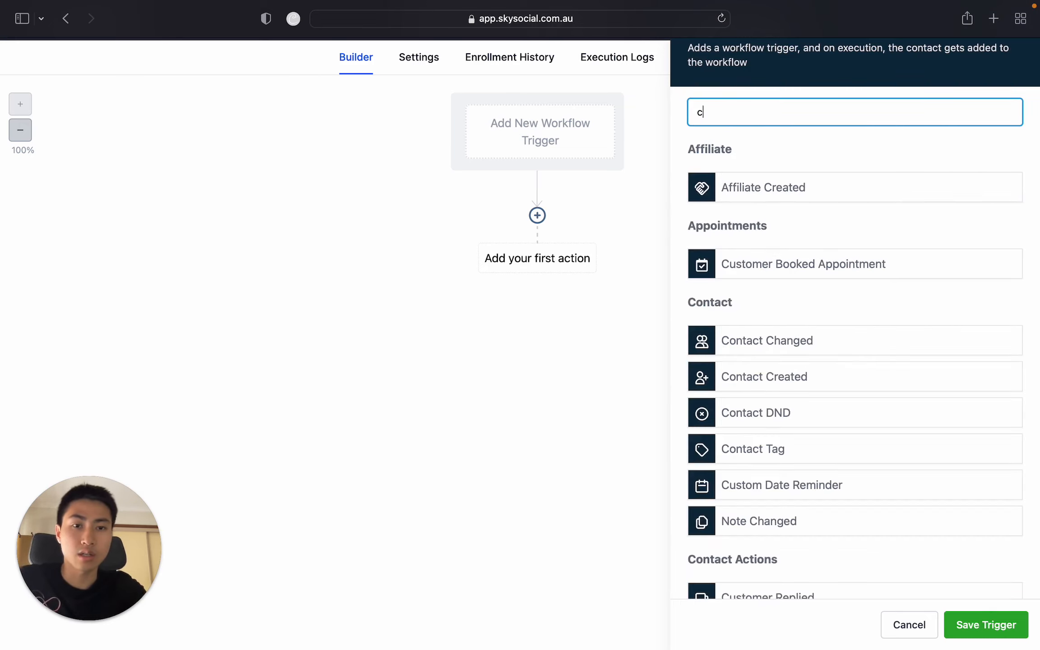
{"action": "type", "text": "book"}
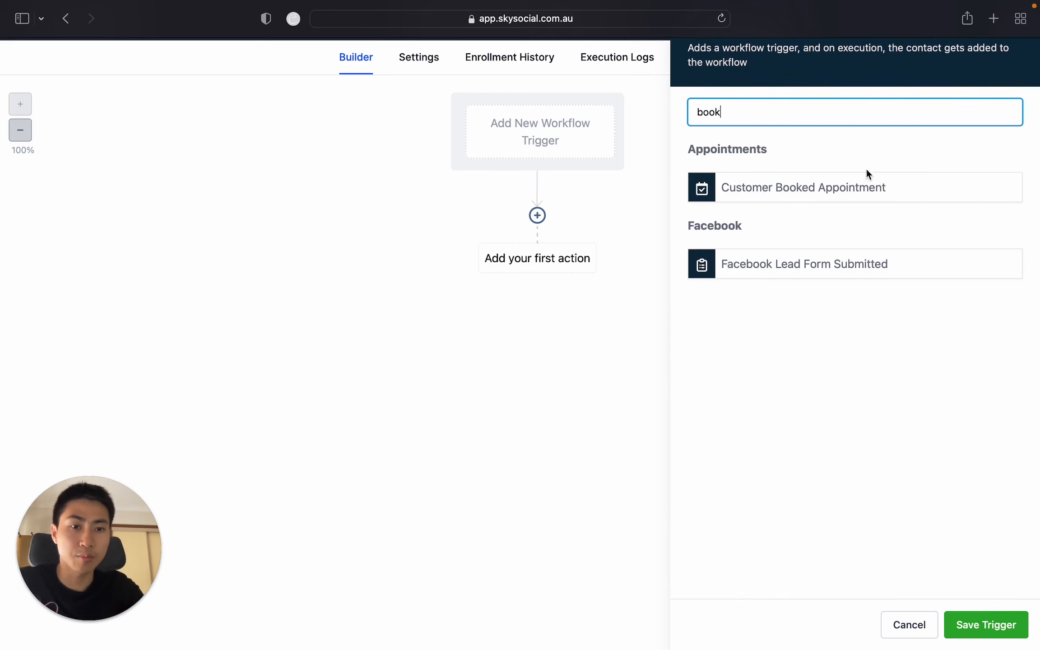
{"action": "left_click", "coordinate": [857, 193]}
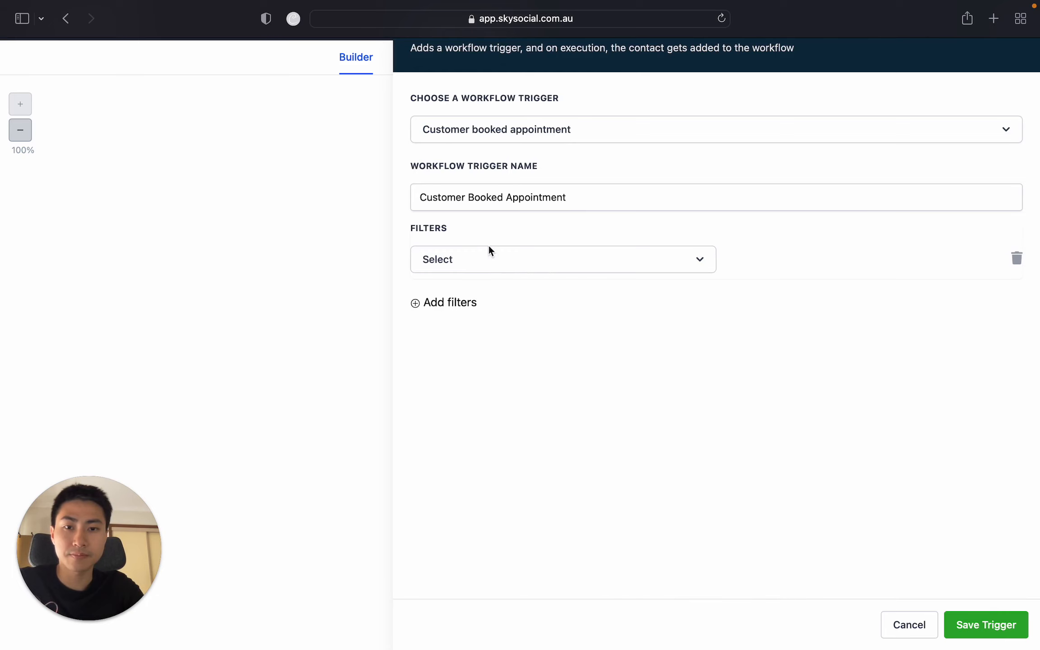
Filter the trigger to appointments in the Booking calendar and save the trigger.
{"action": "left_click", "coordinate": [490, 255]}
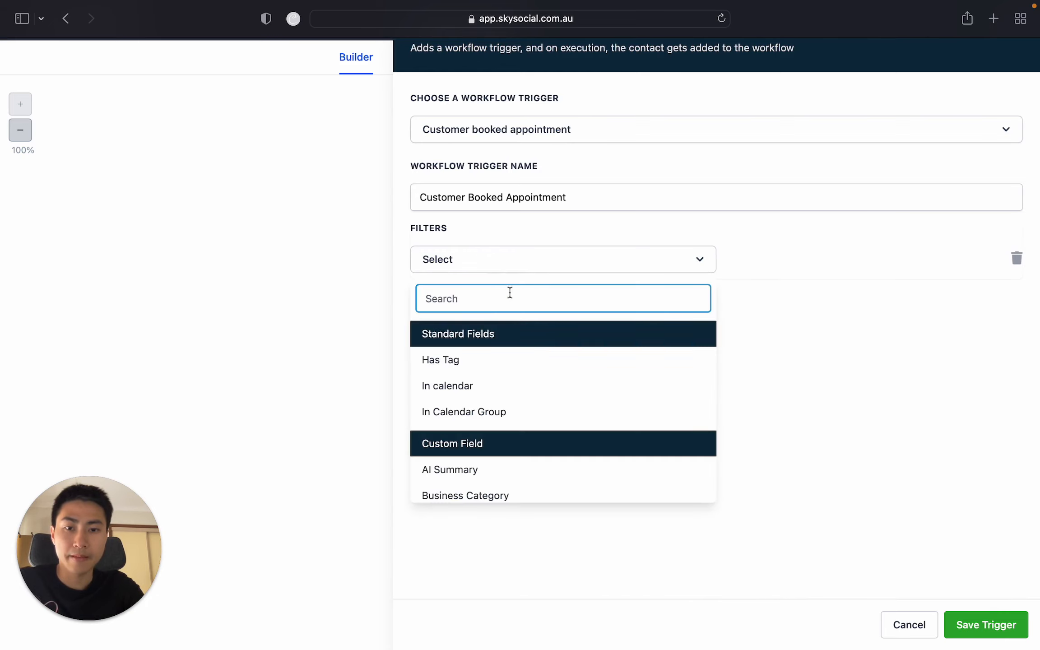
{"action": "left_click", "coordinate": [529, 389]}
{"action": "left_click", "coordinate": [817, 264]}
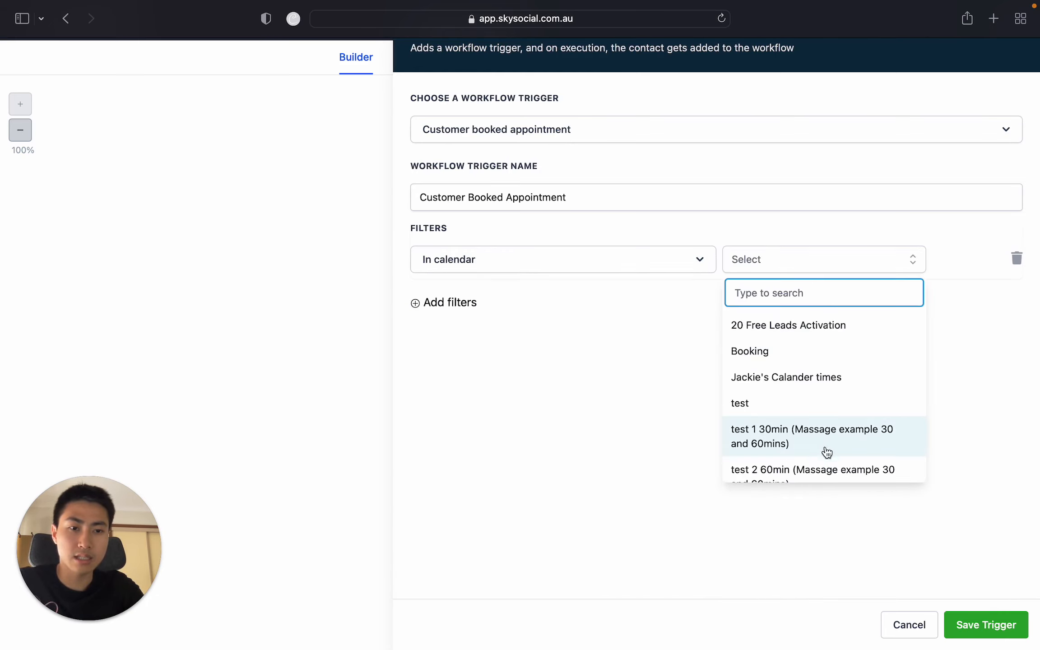
{"action": "left_click", "coordinate": [812, 362]}
{"action": "left_click", "coordinate": [986, 630]}
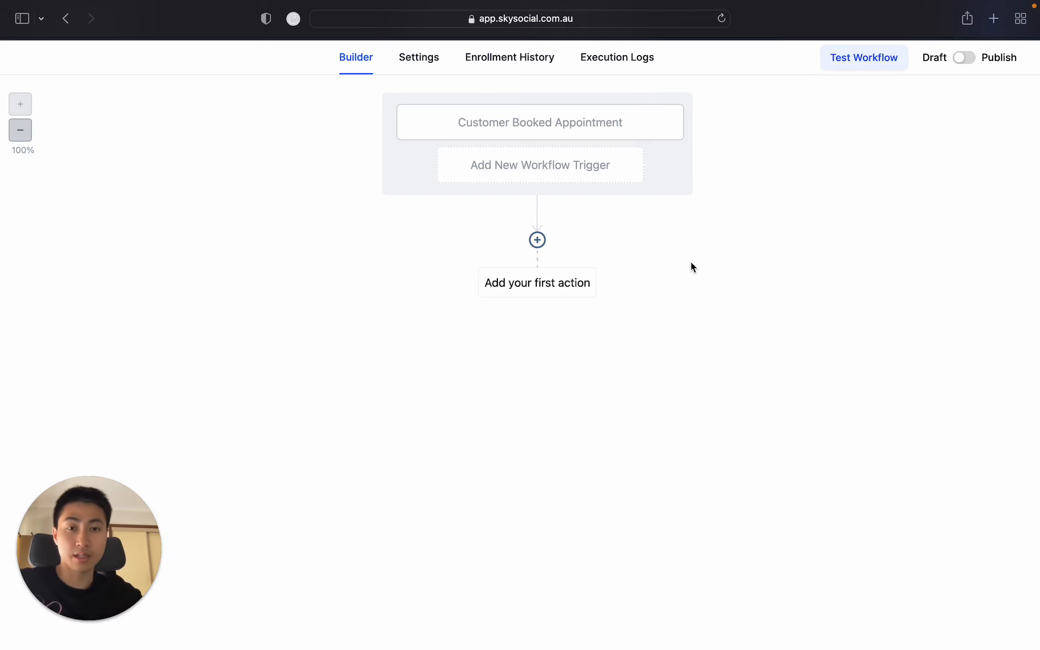
Add a Send SMS action as the first action below the trigger.
{"action": "left_click", "coordinate": [537, 240]}
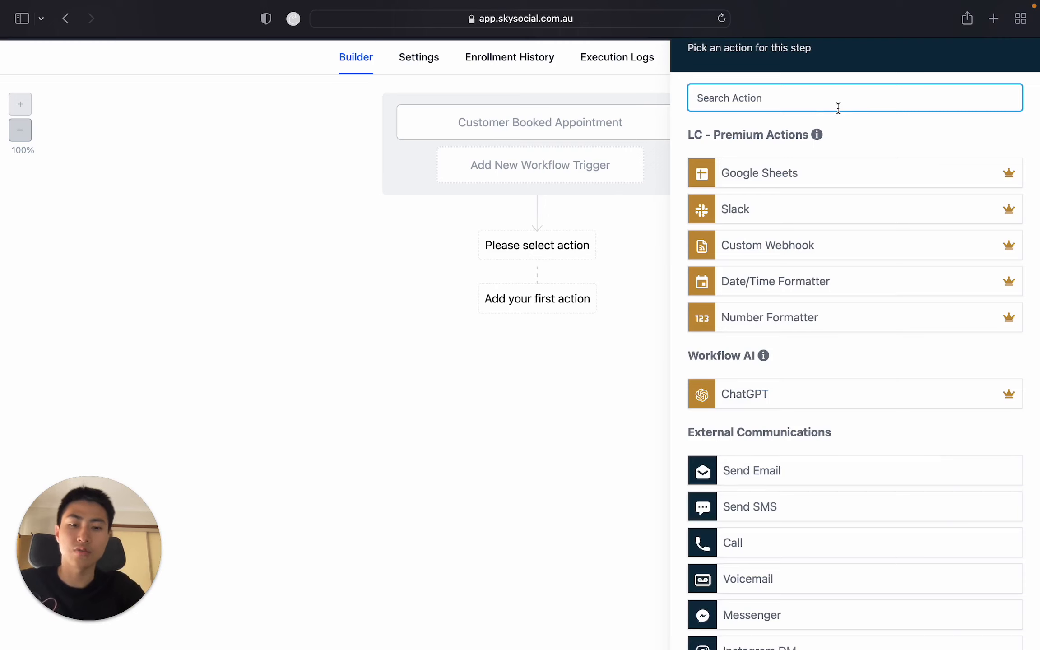
{"action": "type", "text": "sms"}
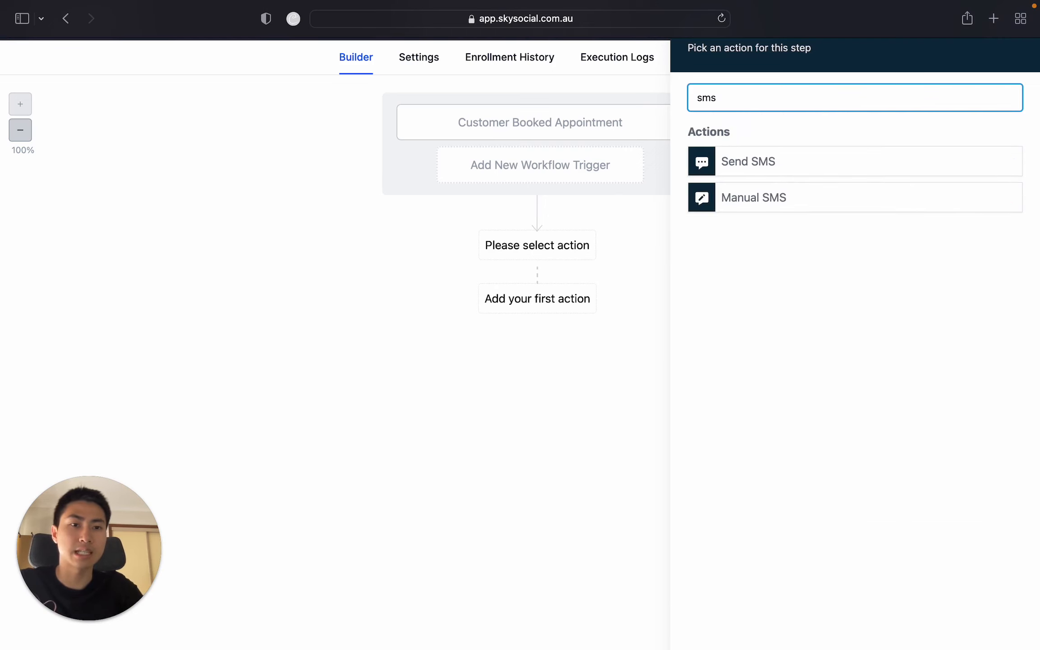
{"action": "left_click", "coordinate": [782, 168]}
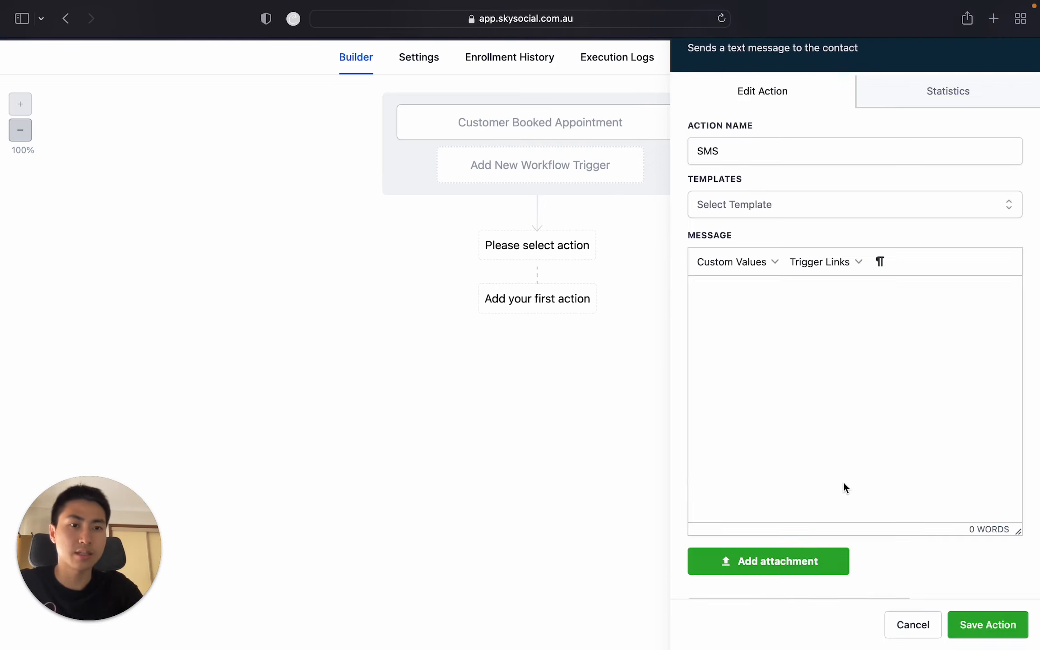
Start the SMS message with the greeting "Hi" followed by the contact's First Name custom value.
{"action": "left_click", "coordinate": [794, 310]}
{"action": "type", "text": "Hi"}
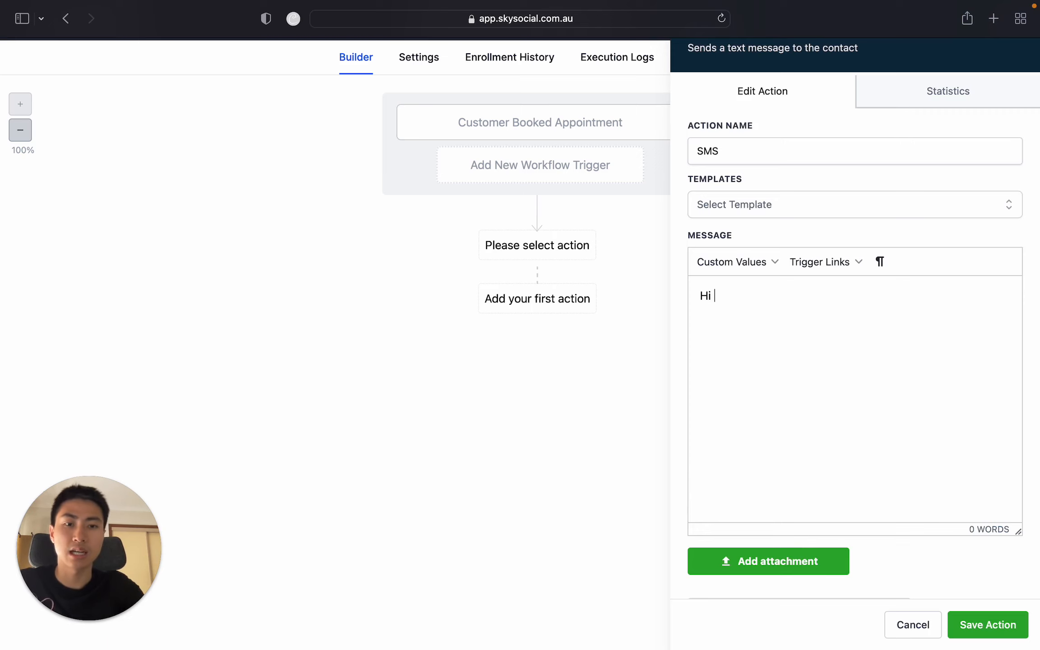
{"action": "left_click", "coordinate": [749, 262]}
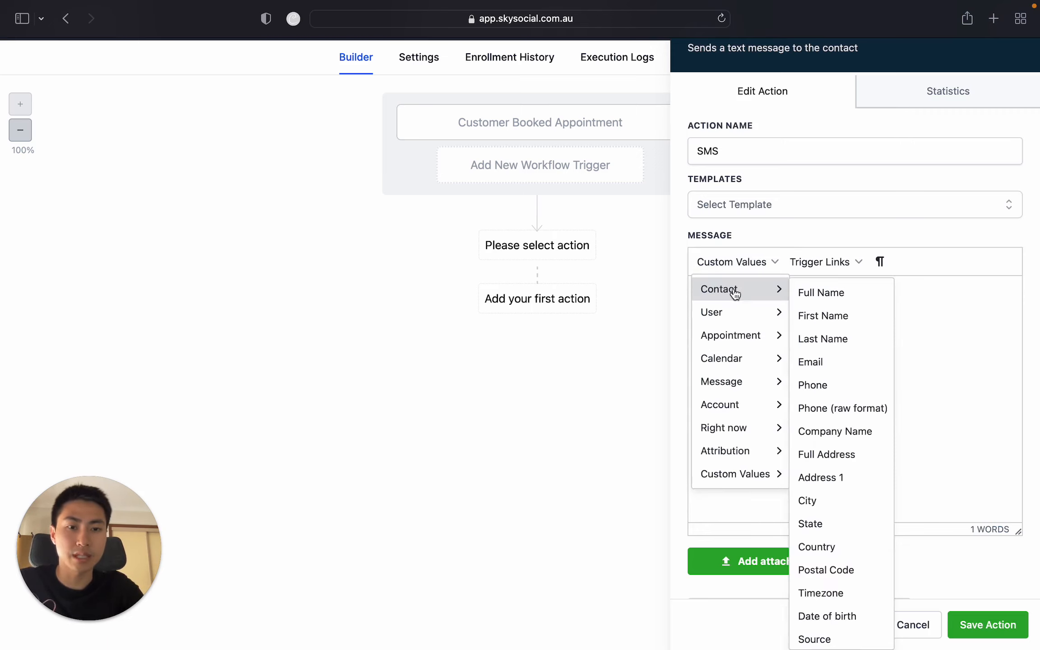
{"action": "mouse_move", "coordinate": [737, 296]}
{"action": "left_click", "coordinate": [834, 313]}
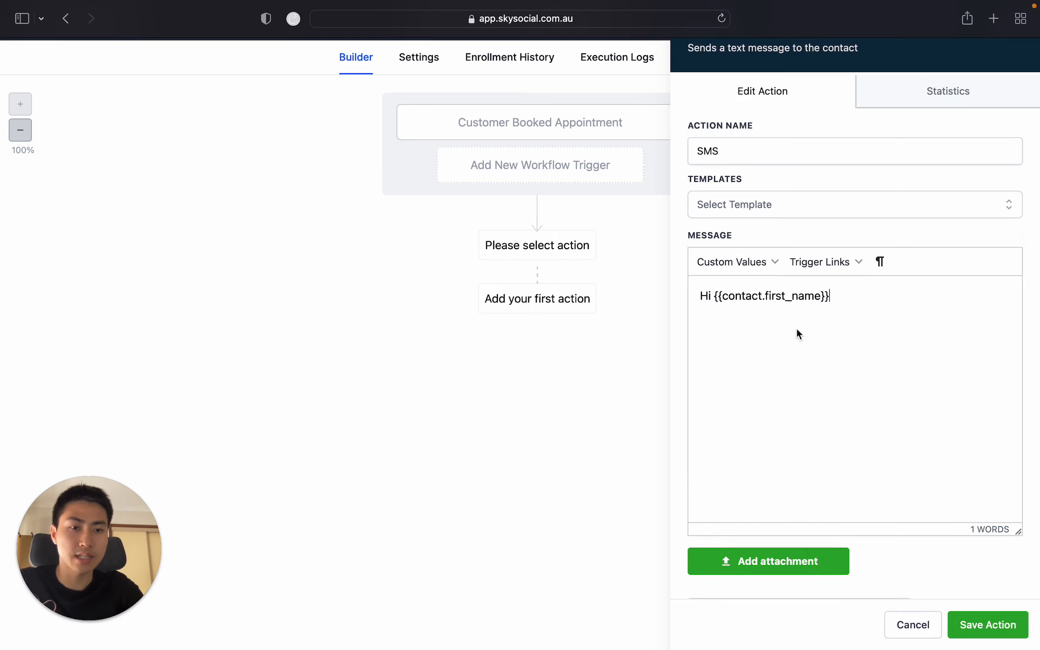
Add the line "Thank you for booking in a appointmet with us." below the greeting in the SMS message.
{"action": "type", "text": "Thank"}
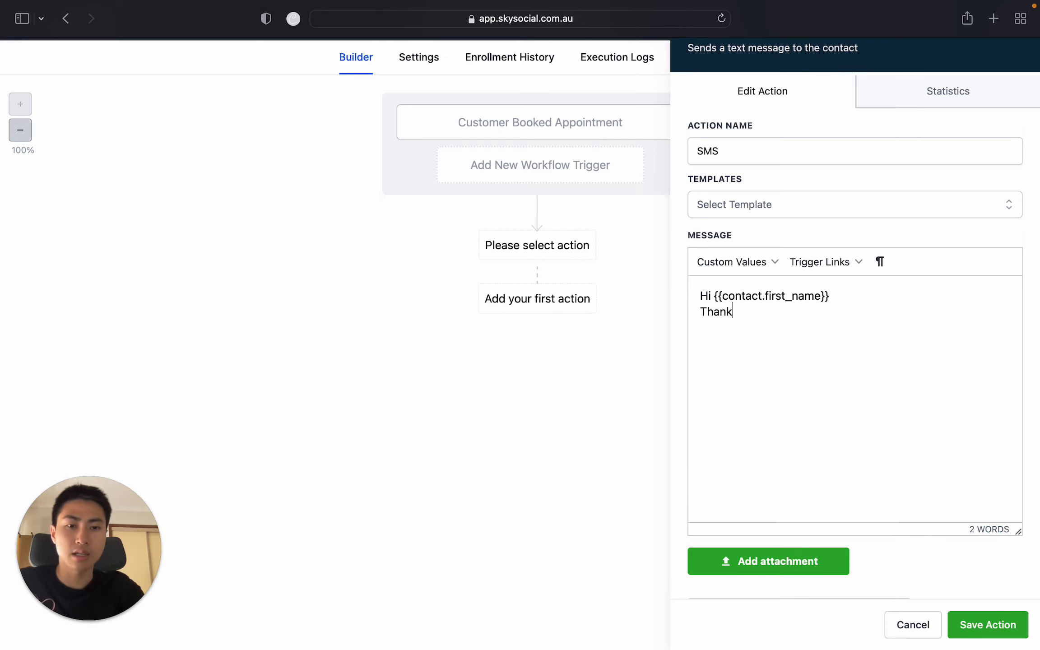
{"action": "type", "text": " you for booking in"}
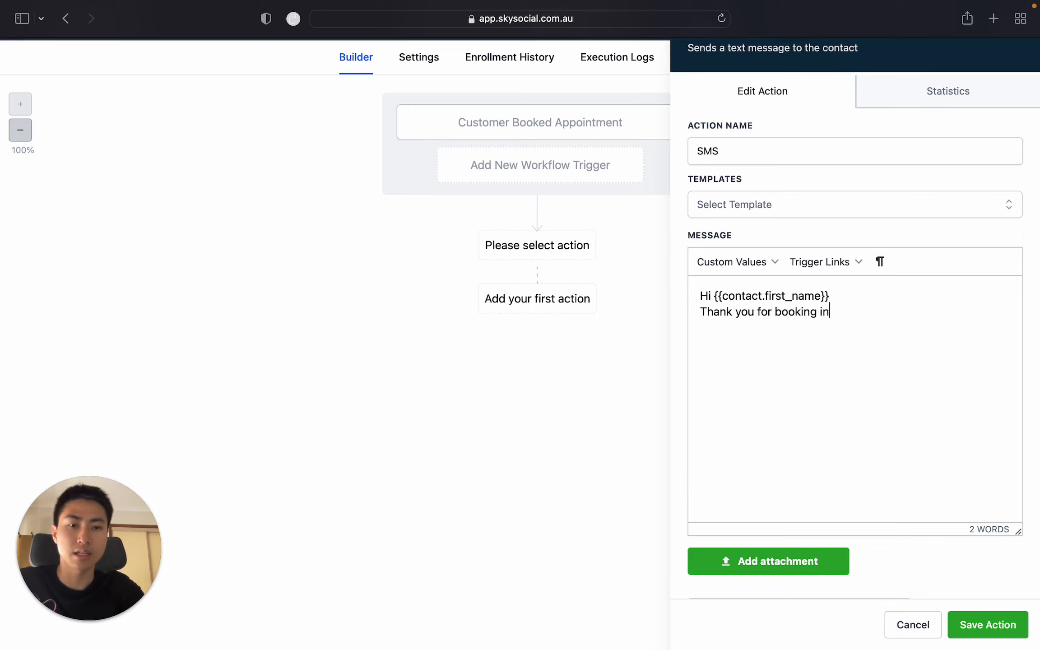
{"action": "type", "text": " a appointmet wit h"}
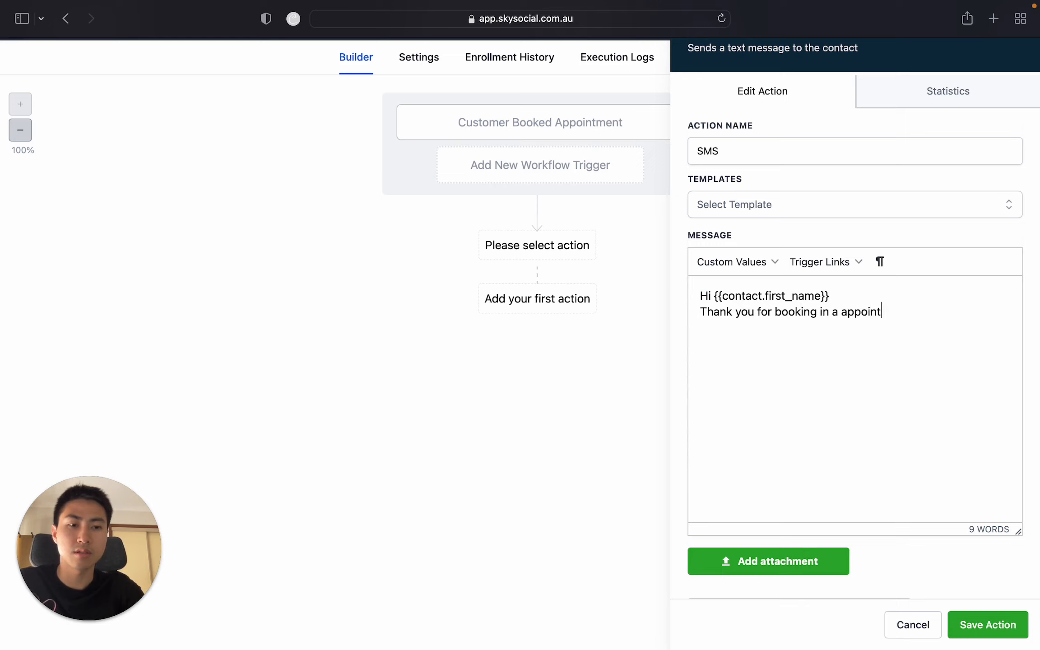
{"action": "key", "text": "BackSpace"}
{"action": "key", "text": "BackSpace"}
{"action": "type", "text": "h us"}
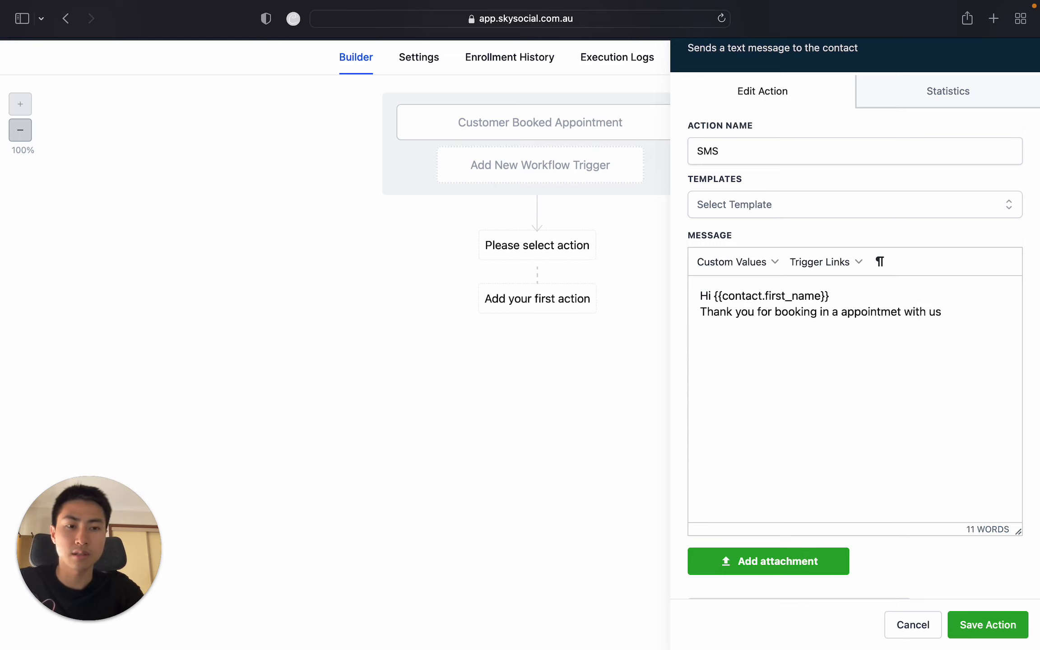
{"action": "type", "text": "."}
{"action": "key", "text": "Return"}
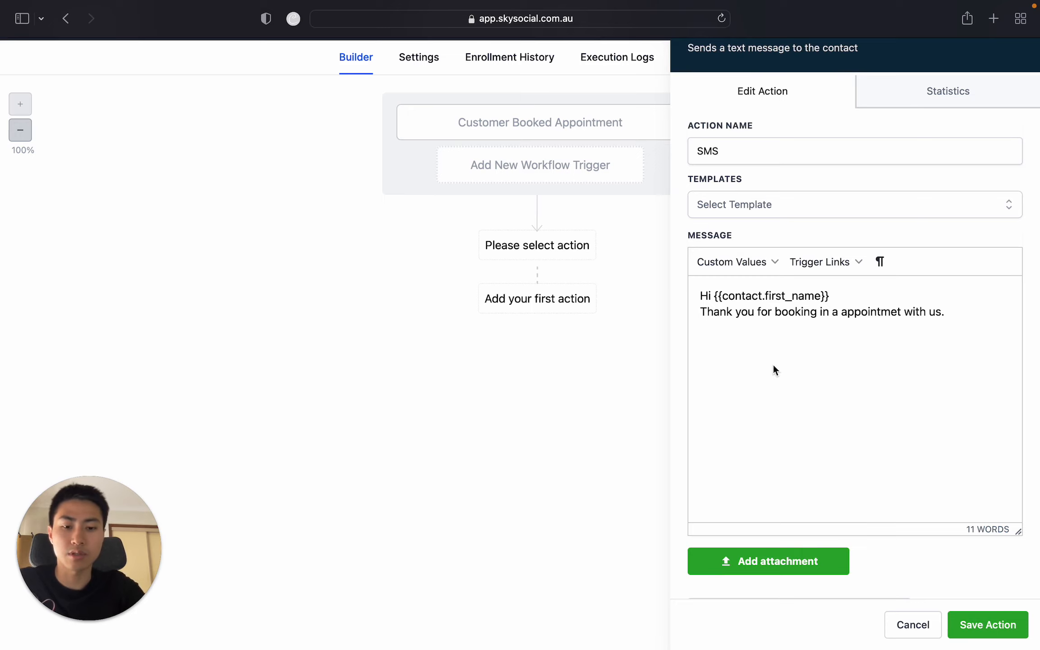
Add "Your booked time is for" to the SMS, followed by the appointment's Start Time and Start Date custom values.
{"action": "type", "text": "Your booked time is for"}
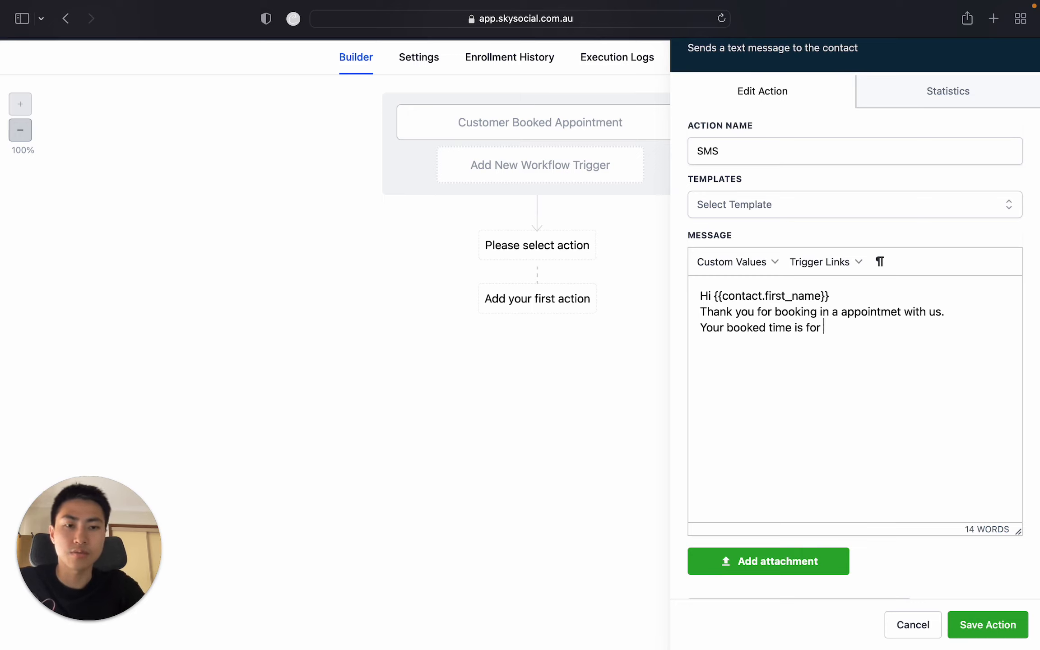
{"action": "left_click", "coordinate": [750, 267]}
{"action": "mouse_move", "coordinate": [760, 339]}
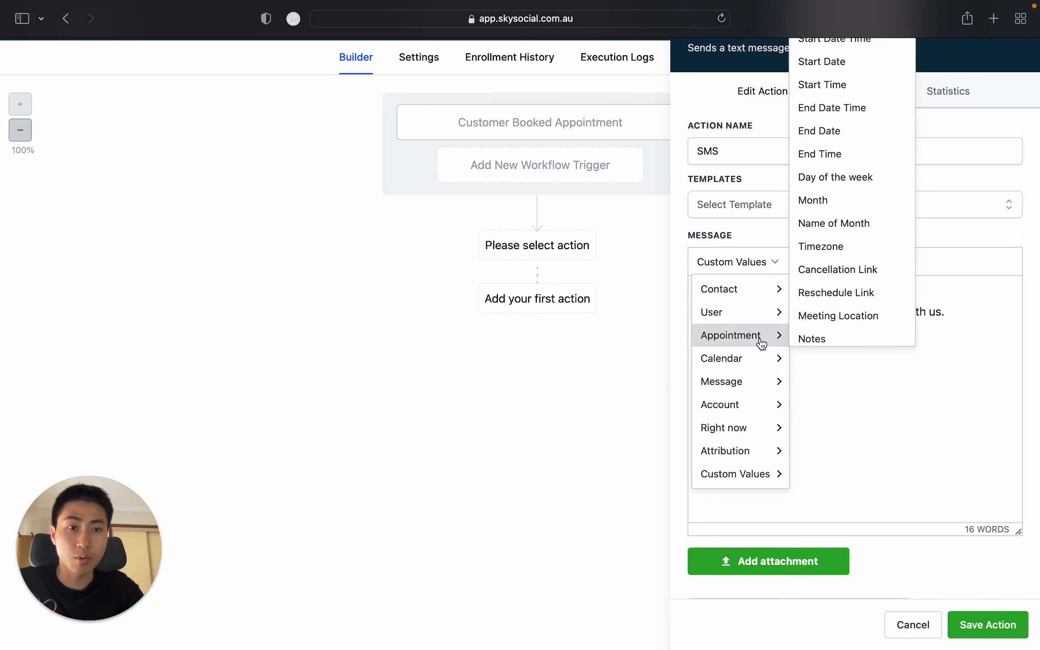
{"action": "left_click", "coordinate": [861, 81]}
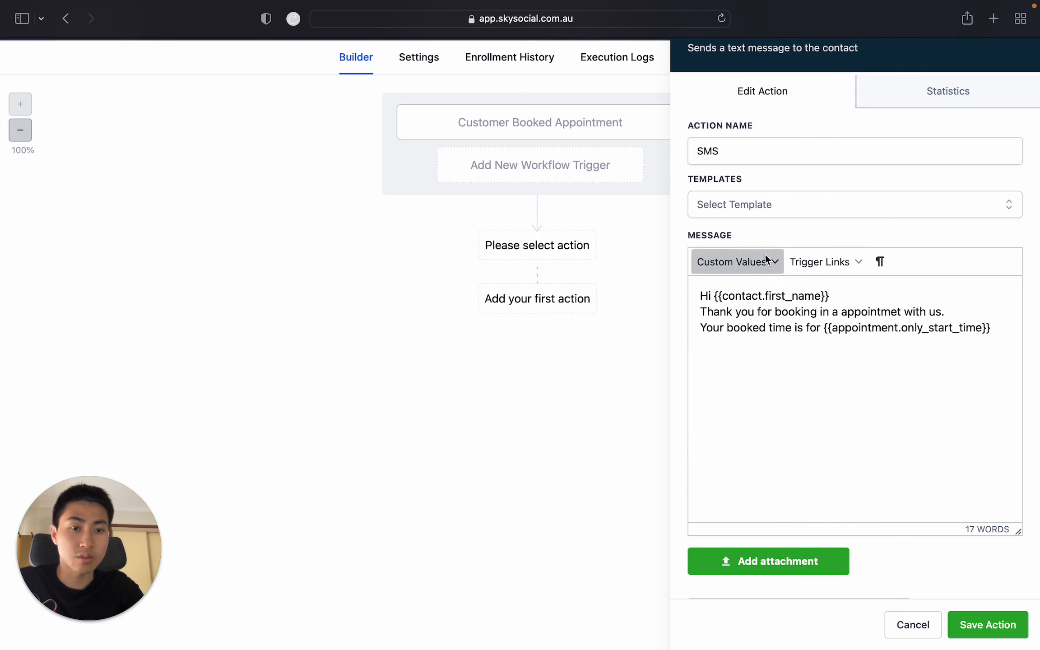
{"action": "left_click", "coordinate": [732, 262]}
{"action": "mouse_move", "coordinate": [752, 338]}
{"action": "left_click", "coordinate": [888, 67]}
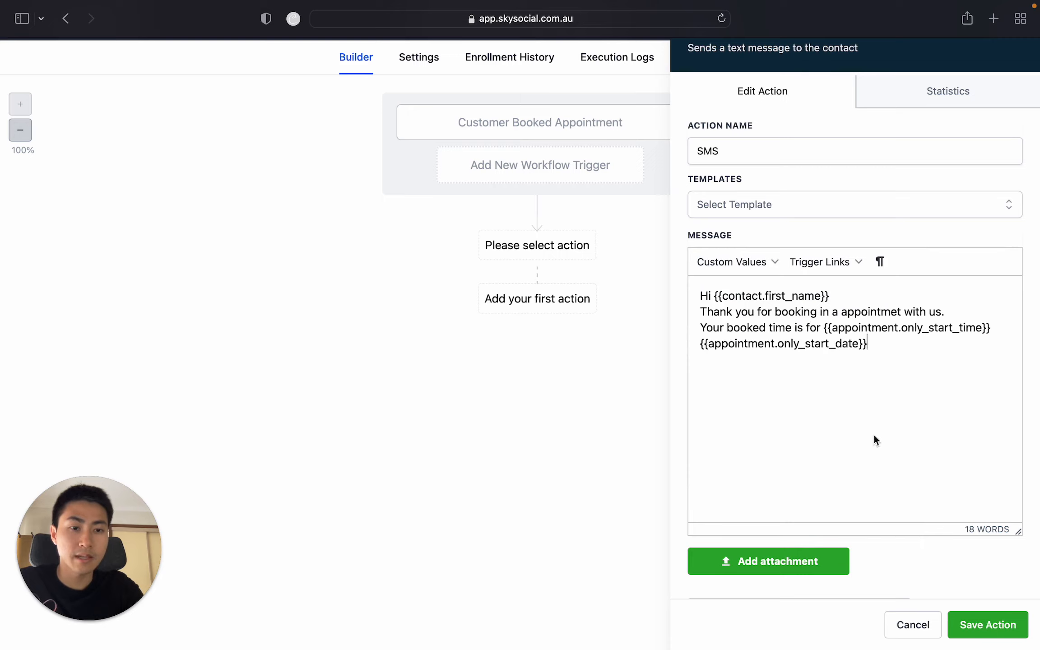
End the SMS message with "Thank you" after a blank line and save the action.
{"action": "key", "text": "Return"}
{"action": "key", "text": "Return"}
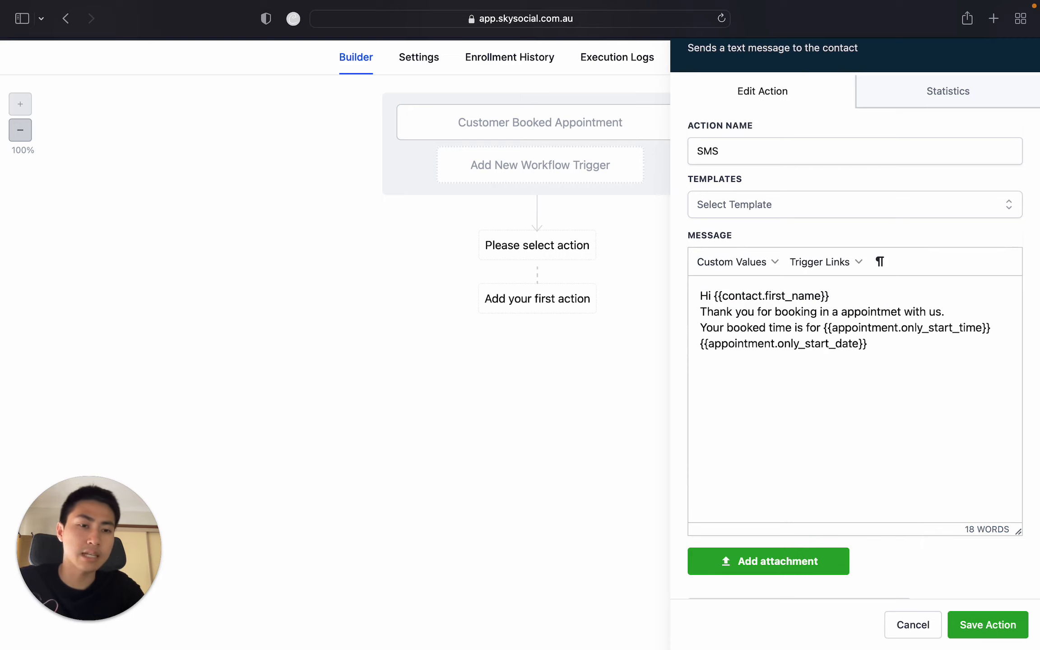
{"action": "type", "text": "Thanks"}
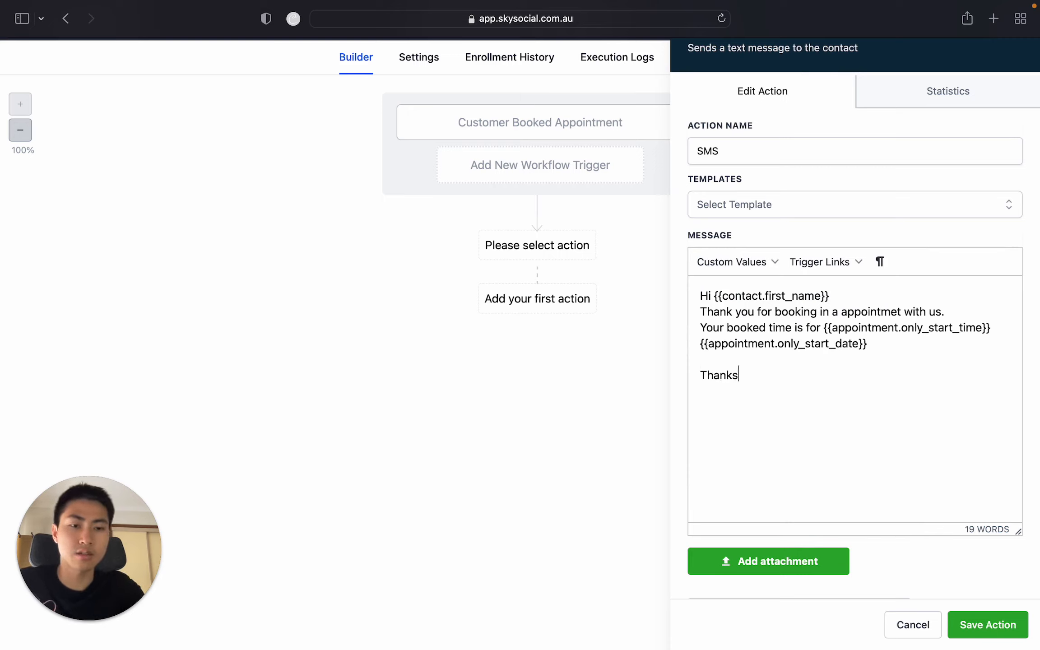
{"action": "key", "text": "BackSpace"}
{"action": "type", "text": "you"}
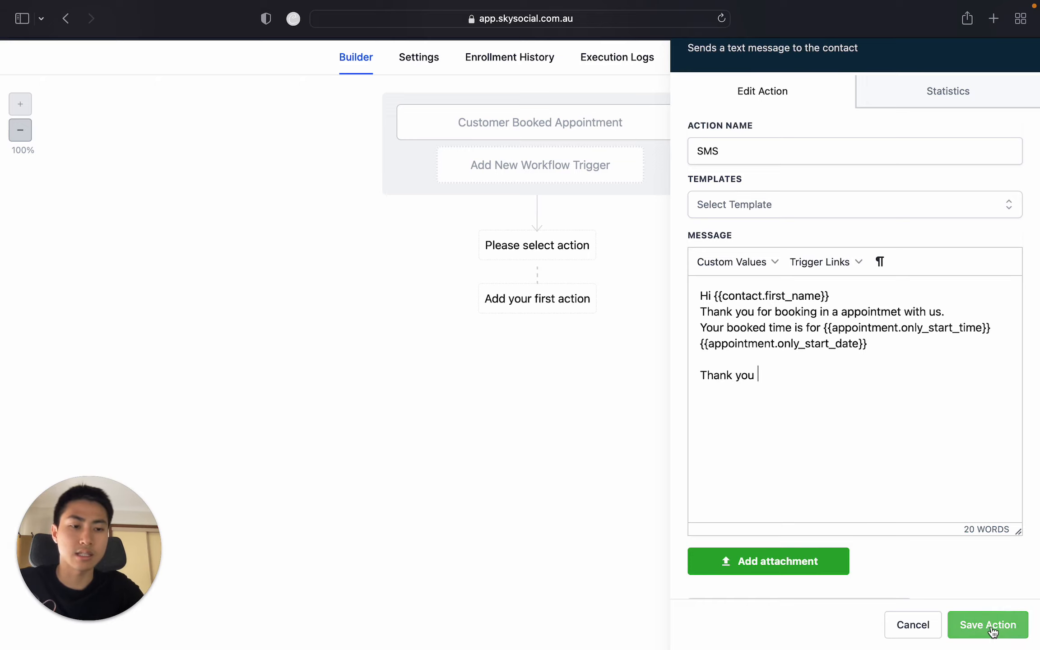
{"action": "left_click", "coordinate": [992, 630]}
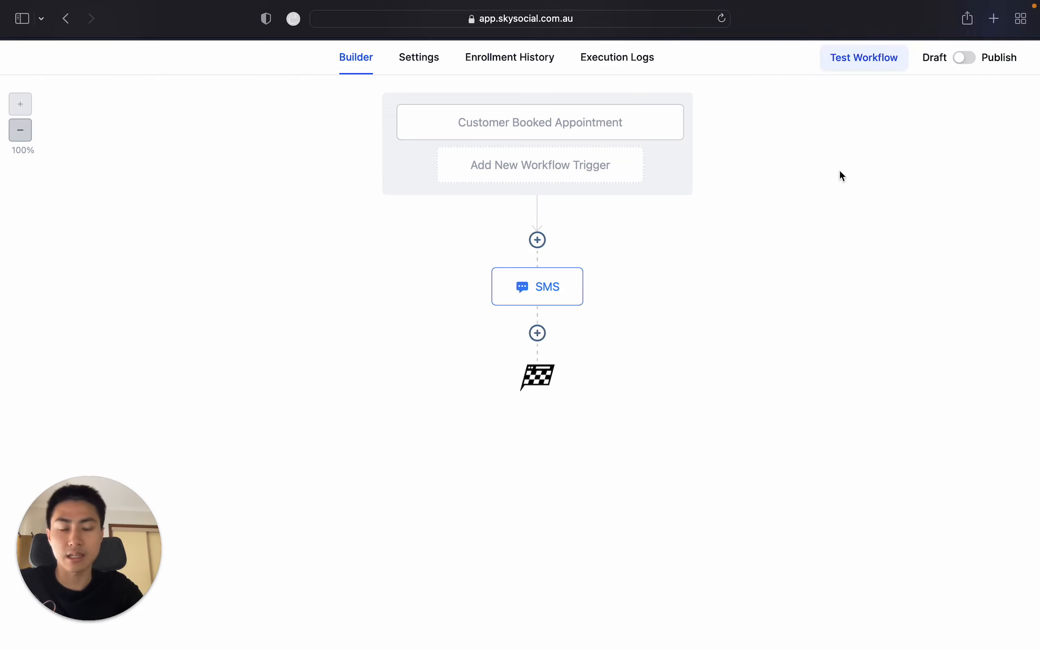
Add a Send Internal Notification action after the SMS and set its type to Notification.
{"action": "left_click", "coordinate": [537, 333]}
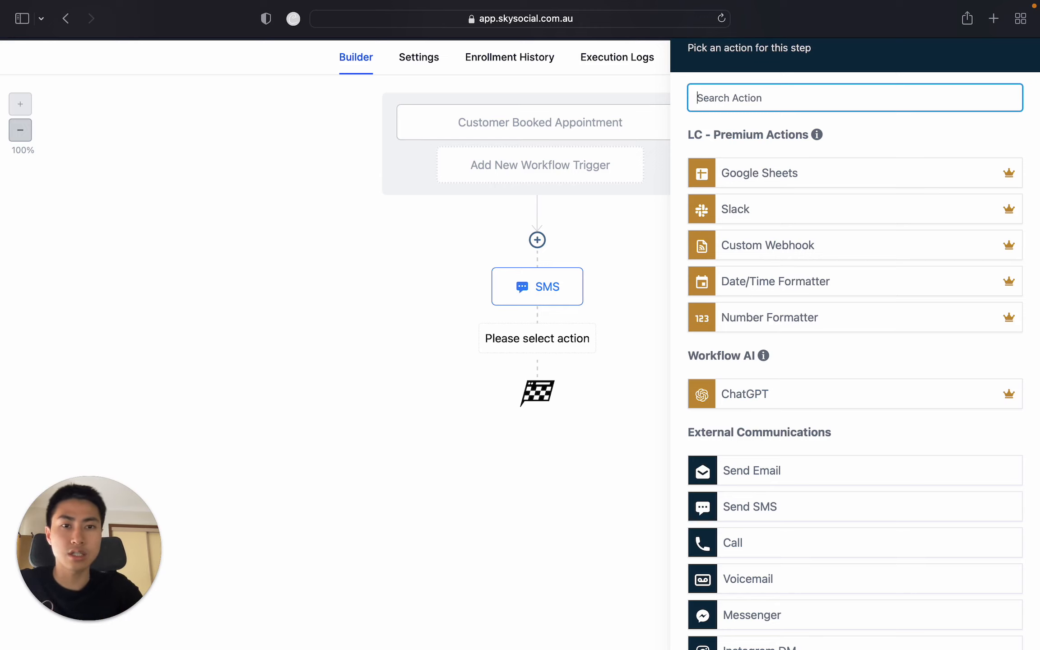
{"action": "type", "text": "inter"}
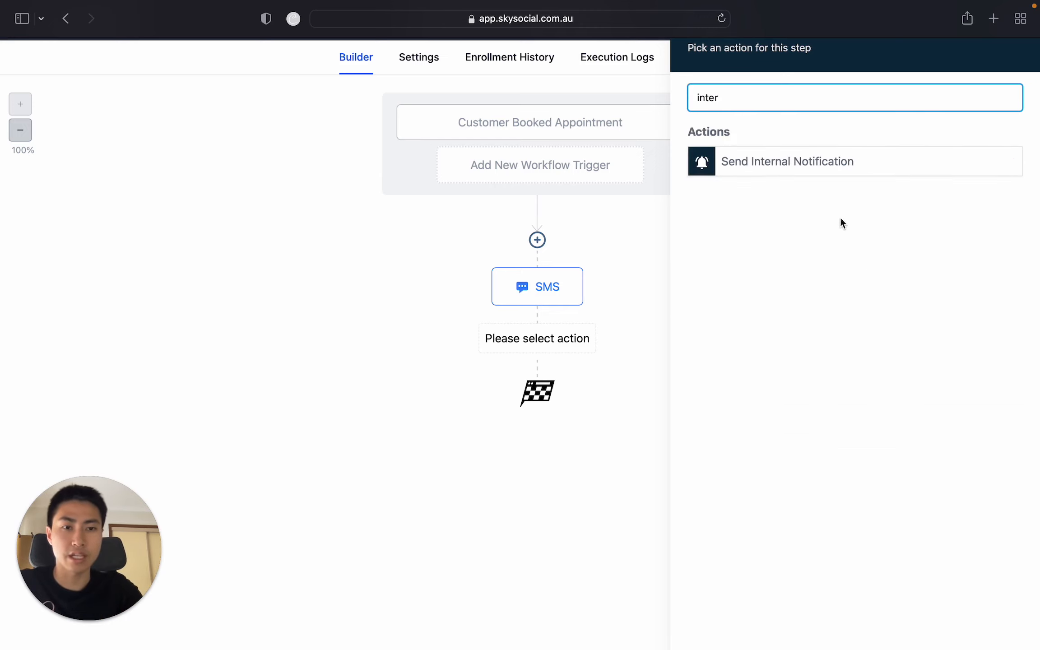
{"action": "left_click", "coordinate": [851, 174]}
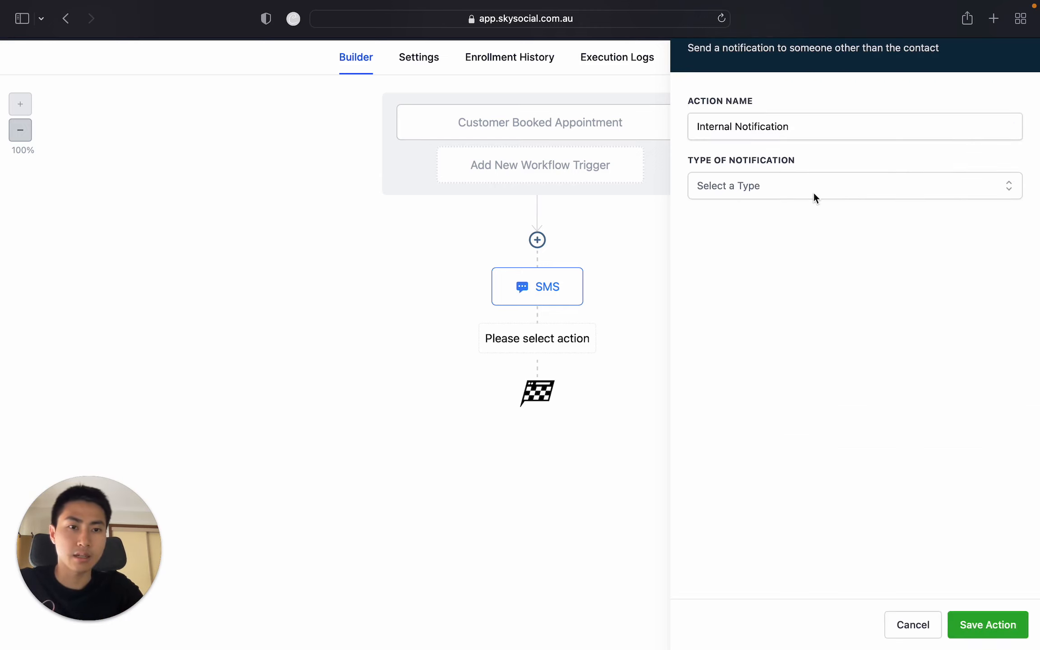
{"action": "left_click", "coordinate": [813, 192]}
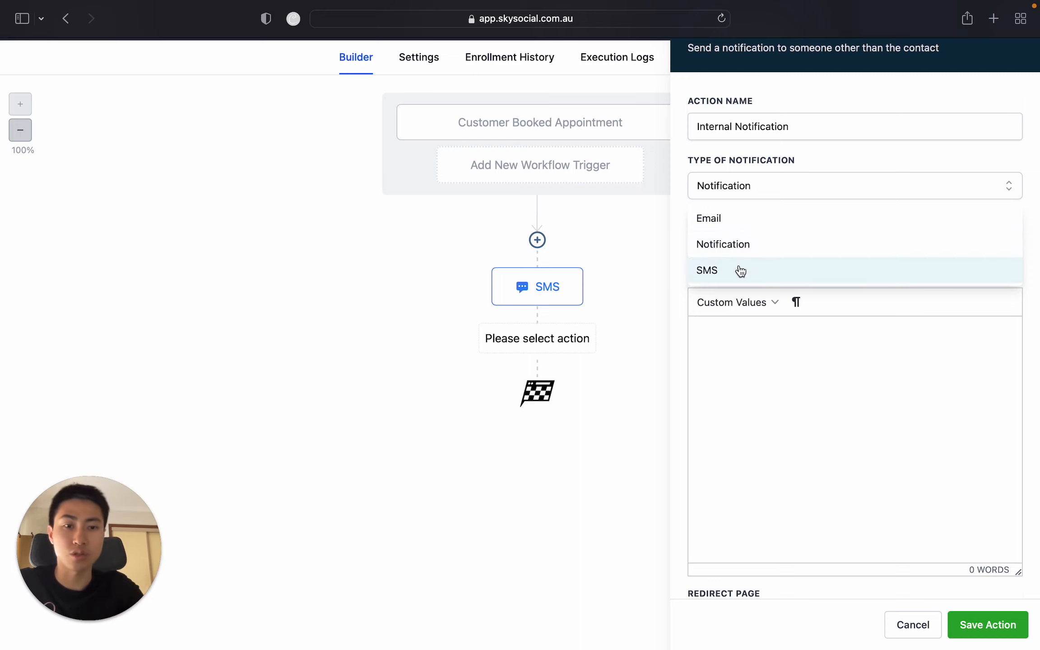
{"action": "left_click", "coordinate": [746, 250]}
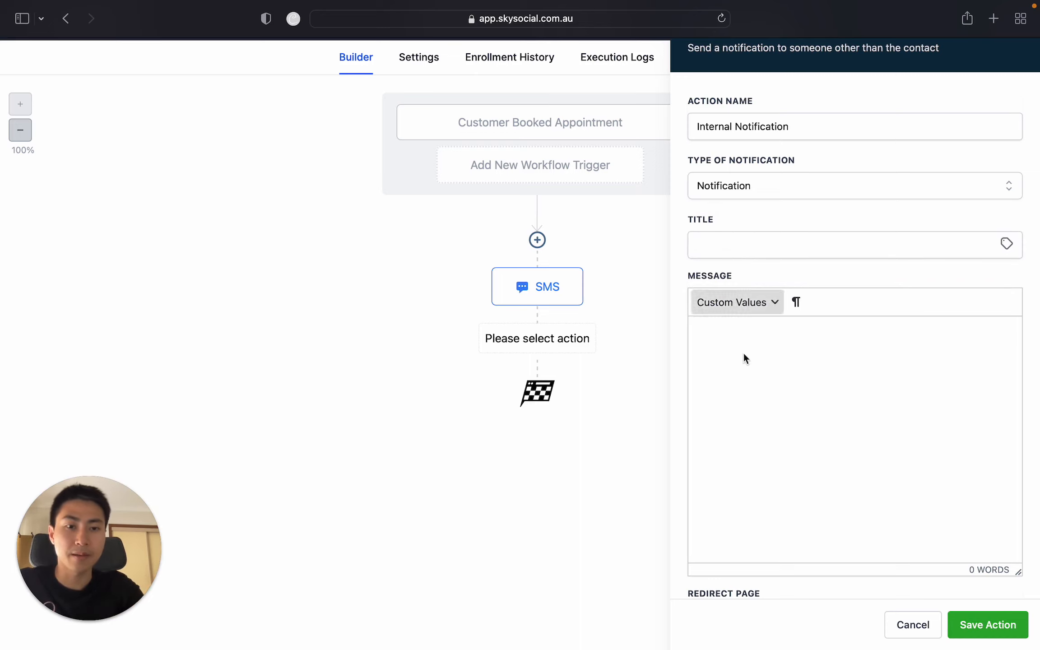
Write the notification message "Yo {{contact.first_name}} just booked an appointment in. Make sure you show up." using the contact's First Name custom value, and try saving.
{"action": "left_click", "coordinate": [732, 380]}
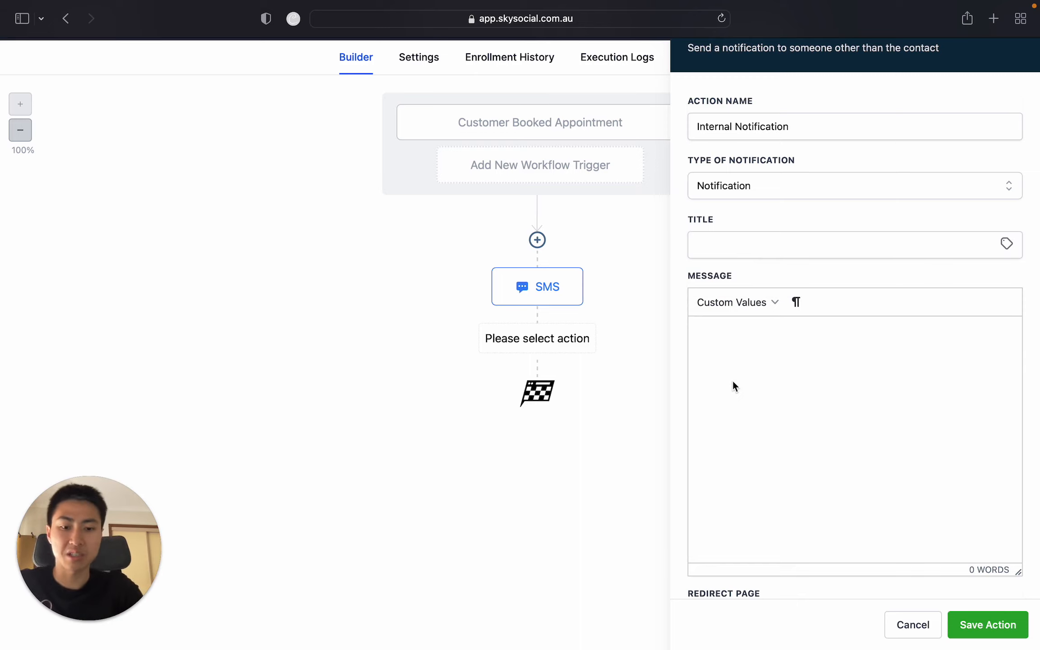
{"action": "type", "text": "Yo"}
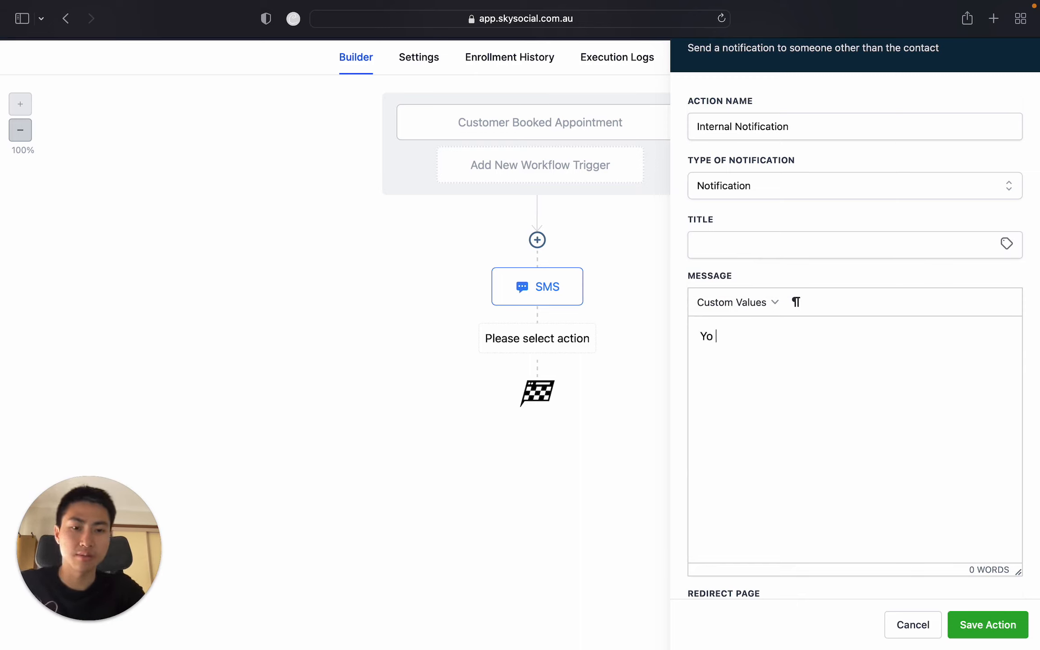
{"action": "left_click", "coordinate": [733, 302]}
{"action": "mouse_move", "coordinate": [739, 336]}
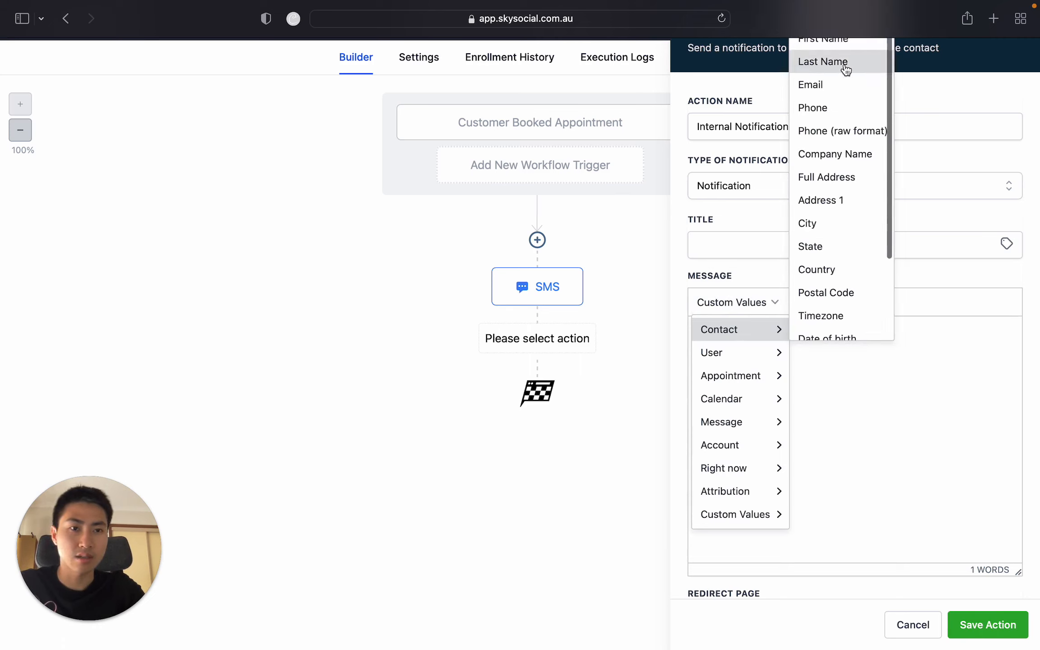
{"action": "left_click", "coordinate": [849, 42]}
{"action": "type", "text": "just booked an p"}
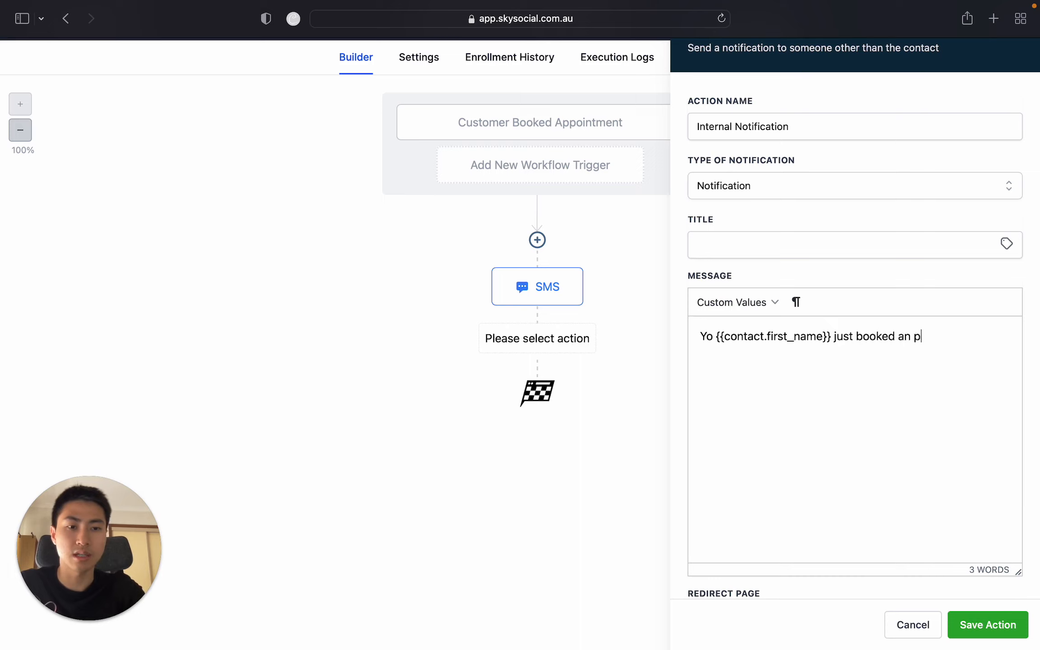
{"action": "key", "text": "BackSpace"}
{"action": "type", "text": "appointment in. Ma"}
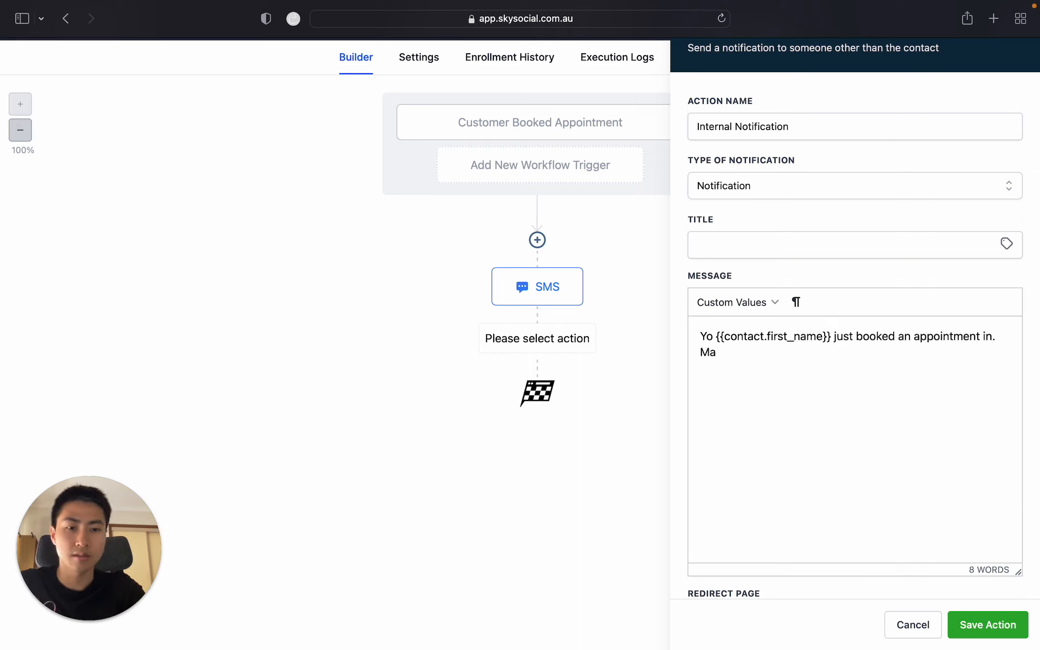
{"action": "type", "text": "ke sure you show "}
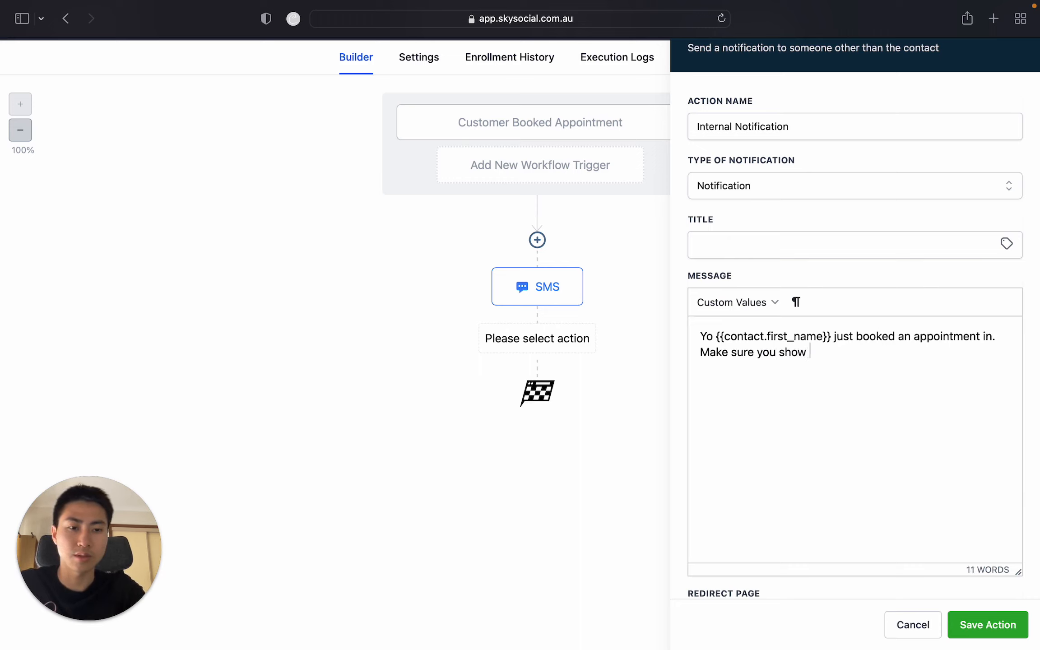
{"action": "type", "text": "up."}
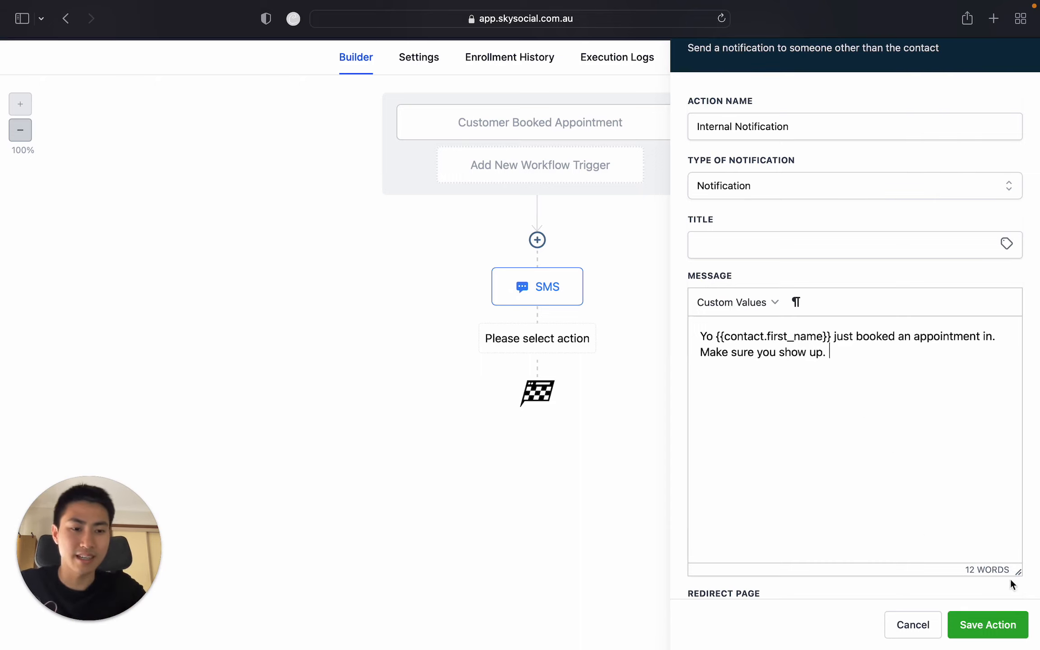
{"action": "left_click", "coordinate": [961, 626]}
Title the notification with the contact's First Name custom value followed by "Booked an appointment", and try to save the action.
{"action": "left_click", "coordinate": [789, 272]}
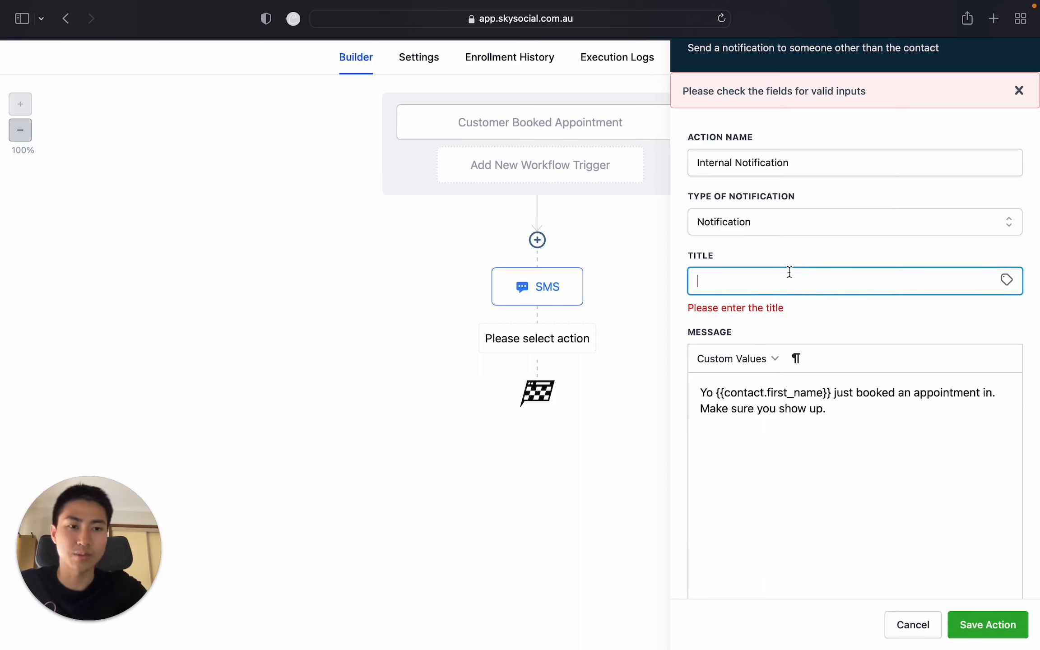
{"action": "left_click", "coordinate": [1007, 280]}
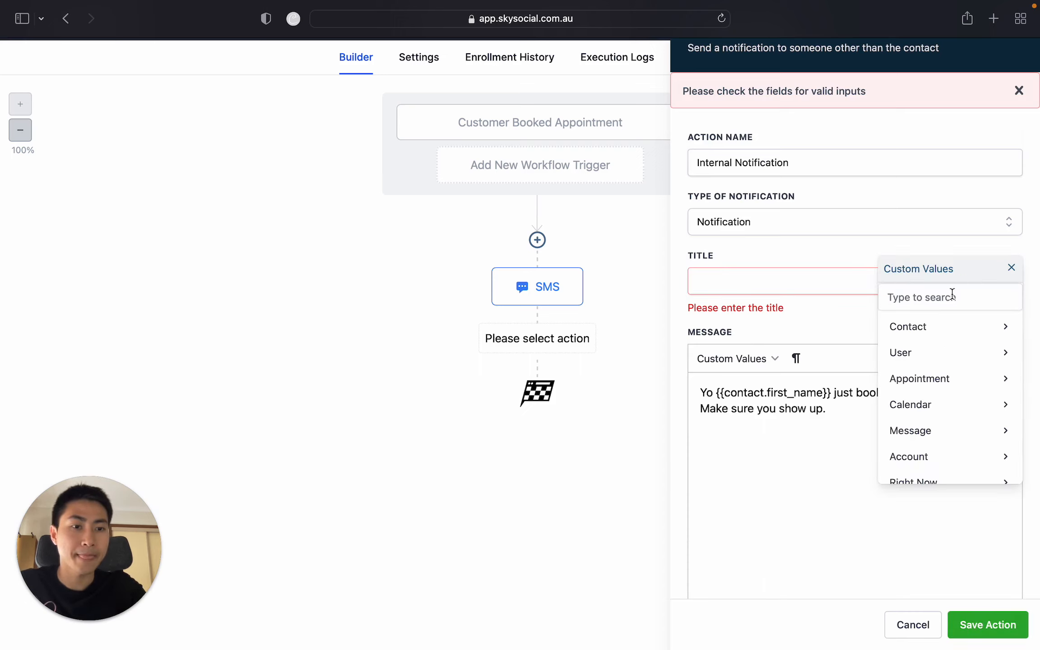
{"action": "left_click", "coordinate": [946, 338]}
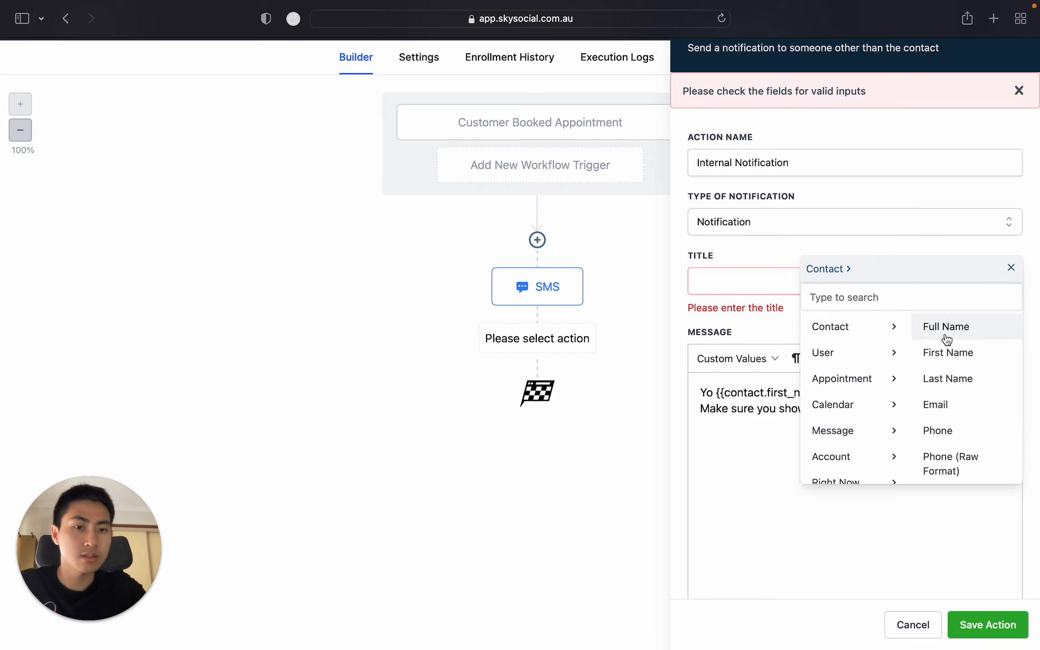
{"action": "left_click", "coordinate": [938, 350]}
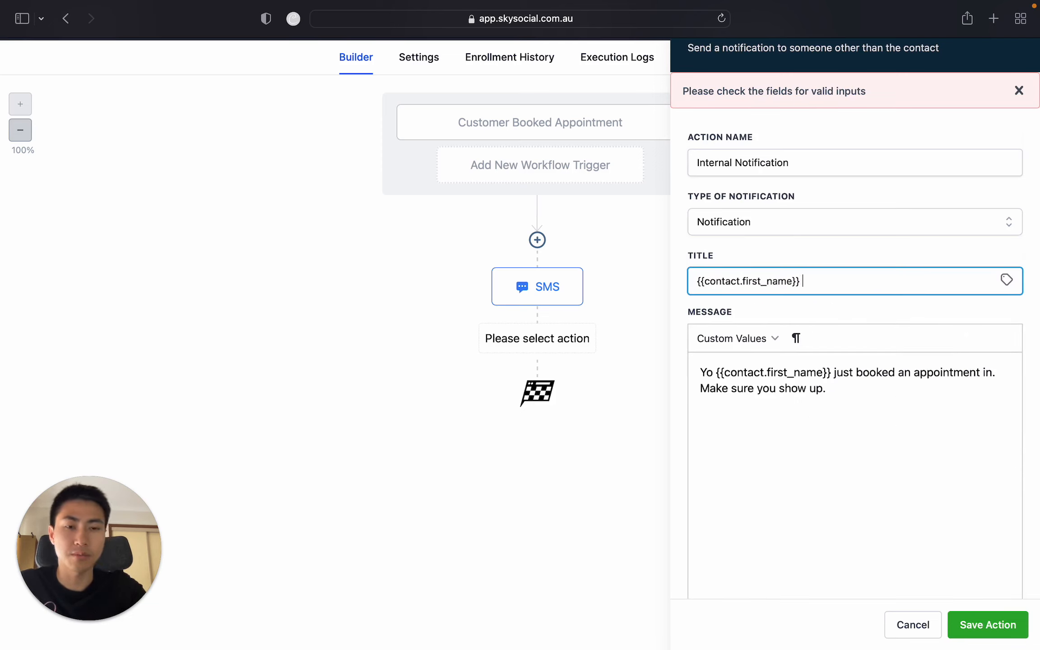
{"action": "type", "text": "Boo"}
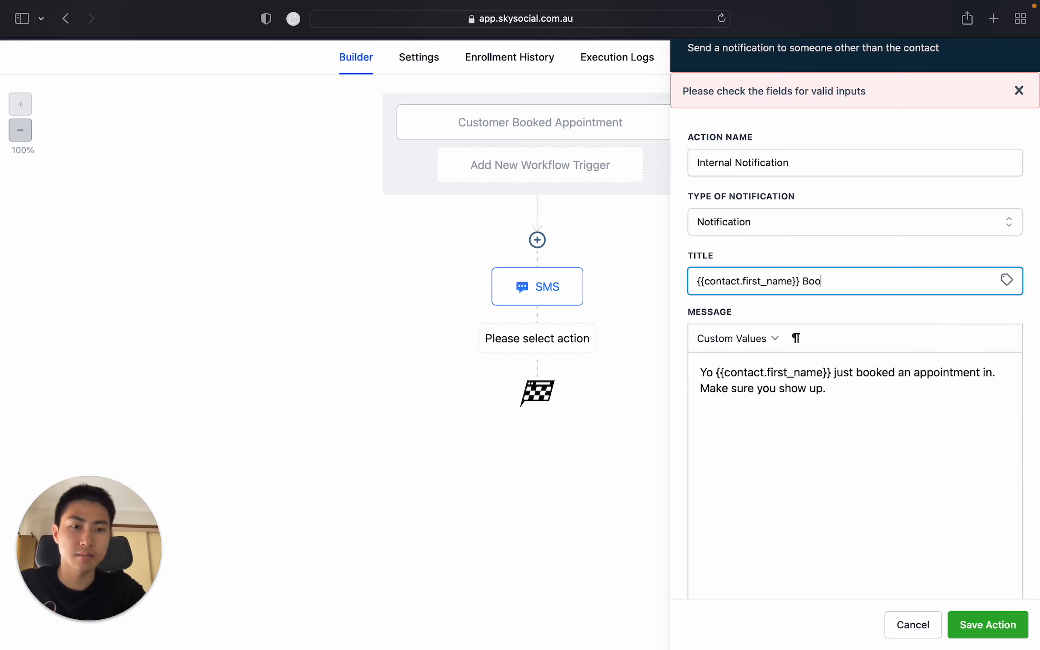
{"action": "type", "text": "ked an appointment"}
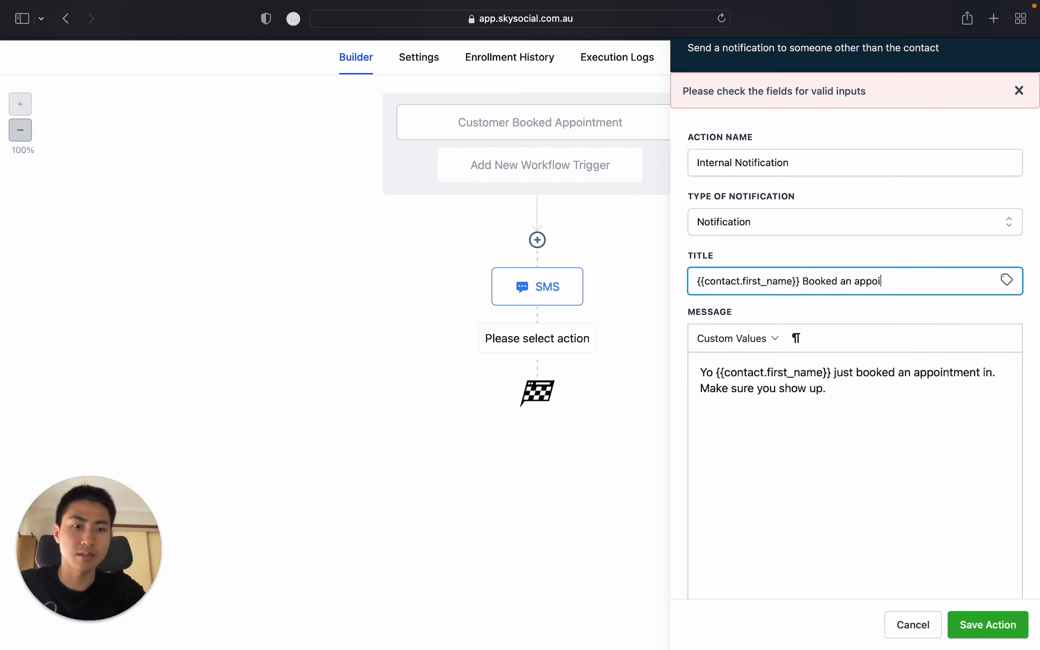
{"action": "left_click", "coordinate": [980, 621]}
Set the notification's redirect page to Contact and its recipient user type to Particular User.
{"action": "scroll", "coordinate": [913, 451], "scroll_direction": "down", "scroll_amount": 3}
{"action": "scroll", "coordinate": [913, 452], "scroll_direction": "down", "scroll_amount": 3}
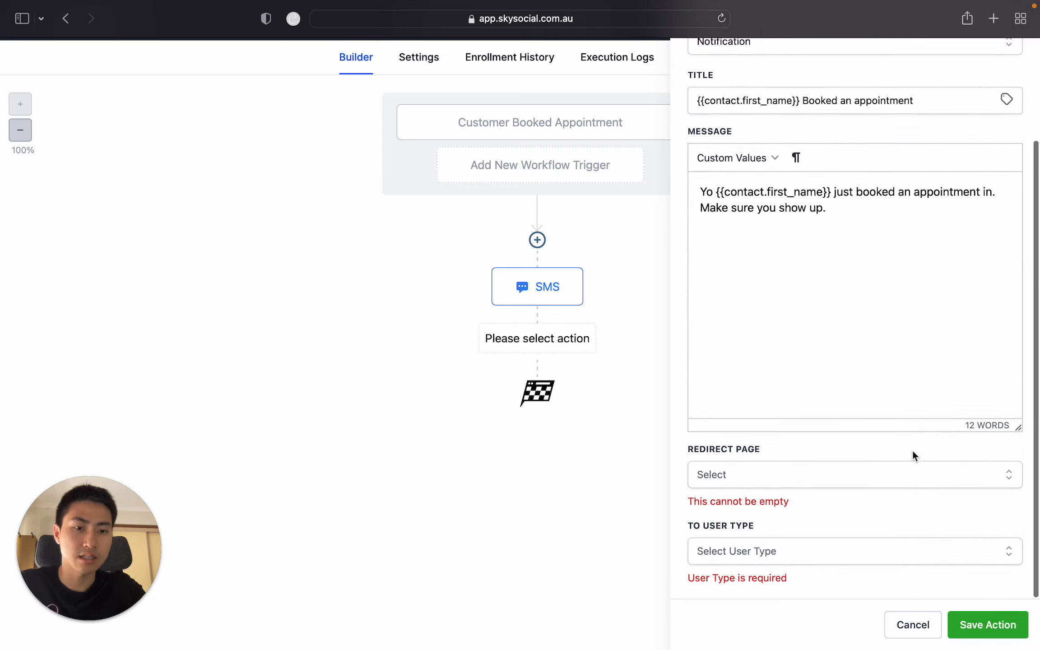
{"action": "left_click", "coordinate": [835, 478]}
{"action": "left_click", "coordinate": [768, 523]}
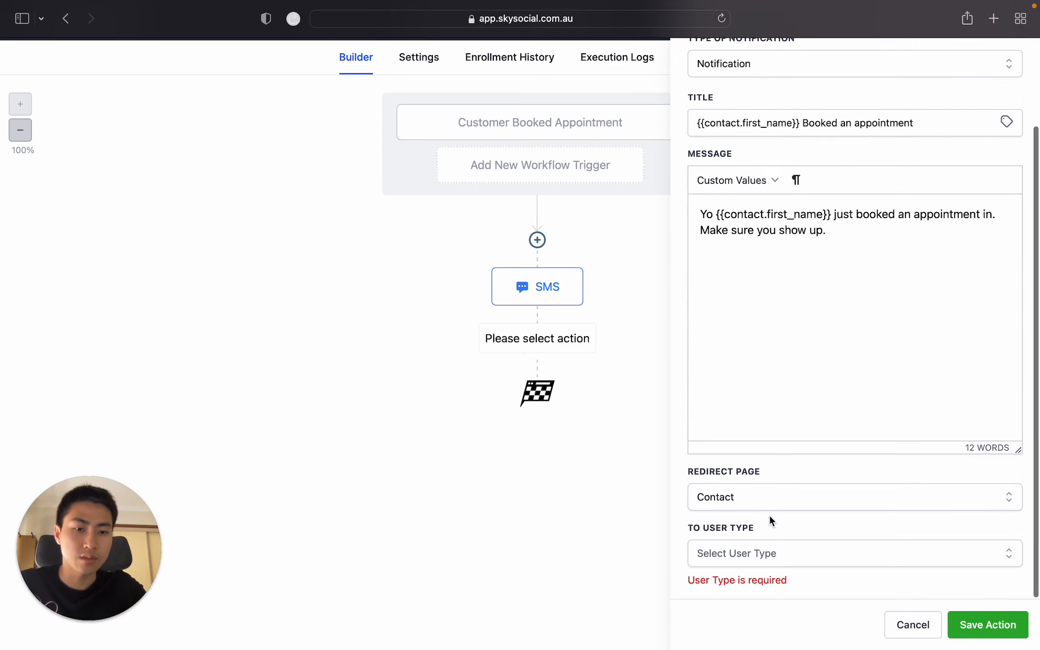
{"action": "left_click", "coordinate": [777, 552]}
{"action": "scroll", "coordinate": [769, 505], "scroll_direction": "down", "scroll_amount": 2}
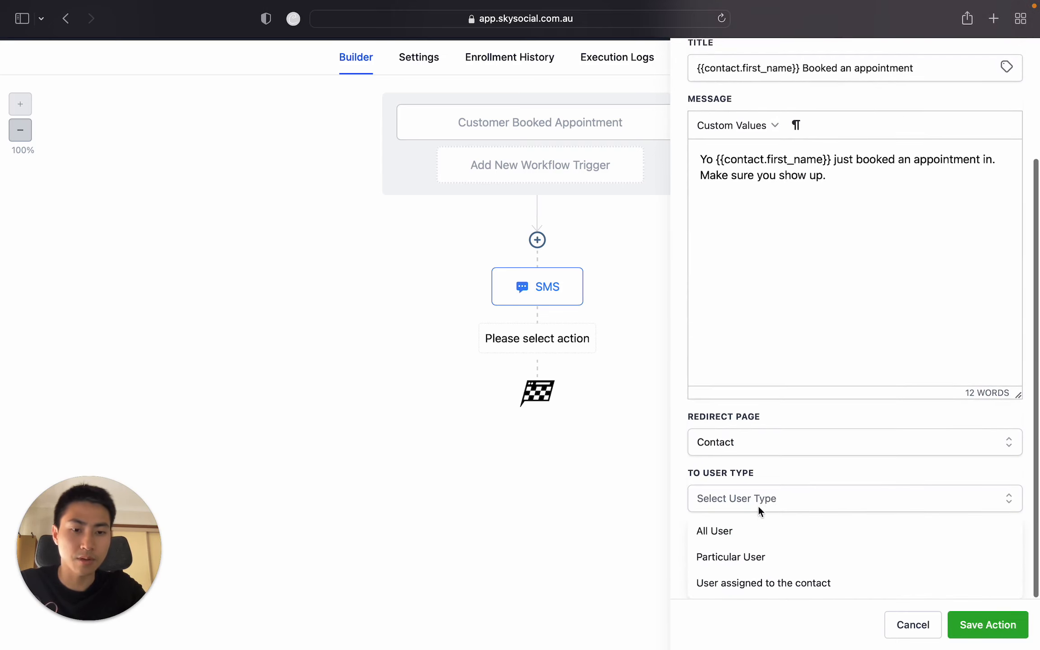
{"action": "left_click", "coordinate": [749, 556]}
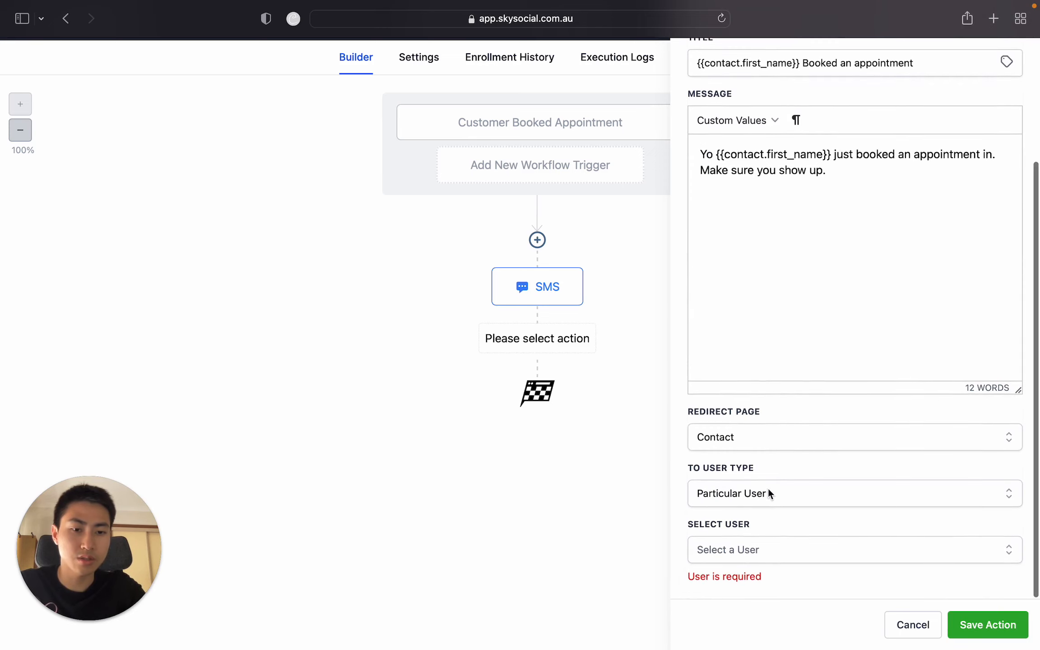
Choose the listed account user as the notification's recipient and save the action.
{"action": "left_click", "coordinate": [737, 552]}
{"action": "scroll", "coordinate": [737, 550], "scroll_direction": "down", "scroll_amount": 2}
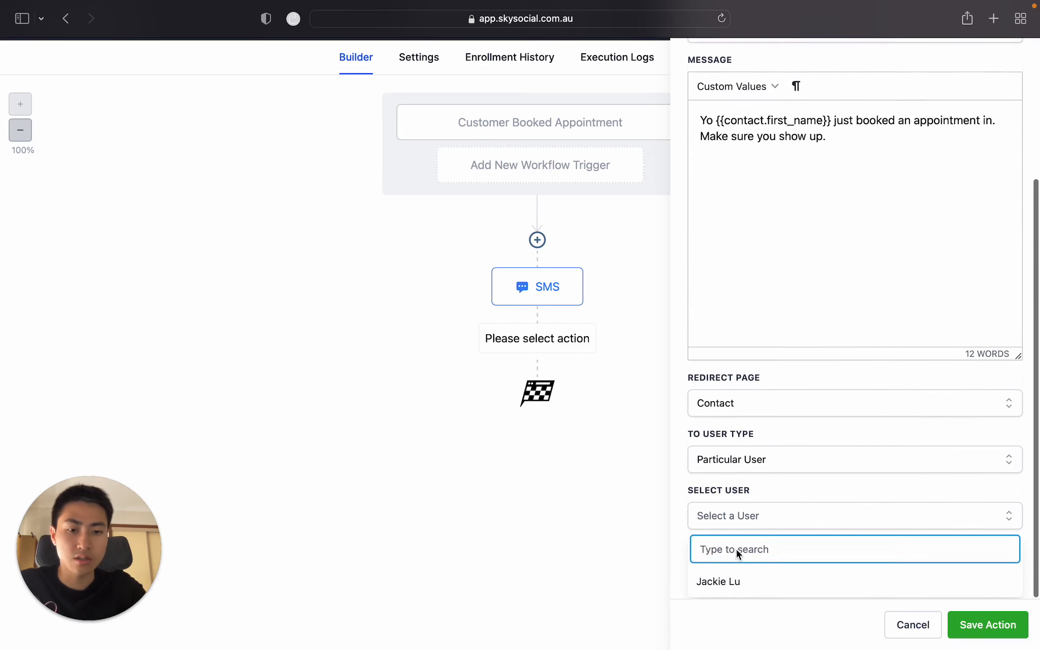
{"action": "left_click", "coordinate": [724, 583]}
{"action": "left_click", "coordinate": [997, 632]}
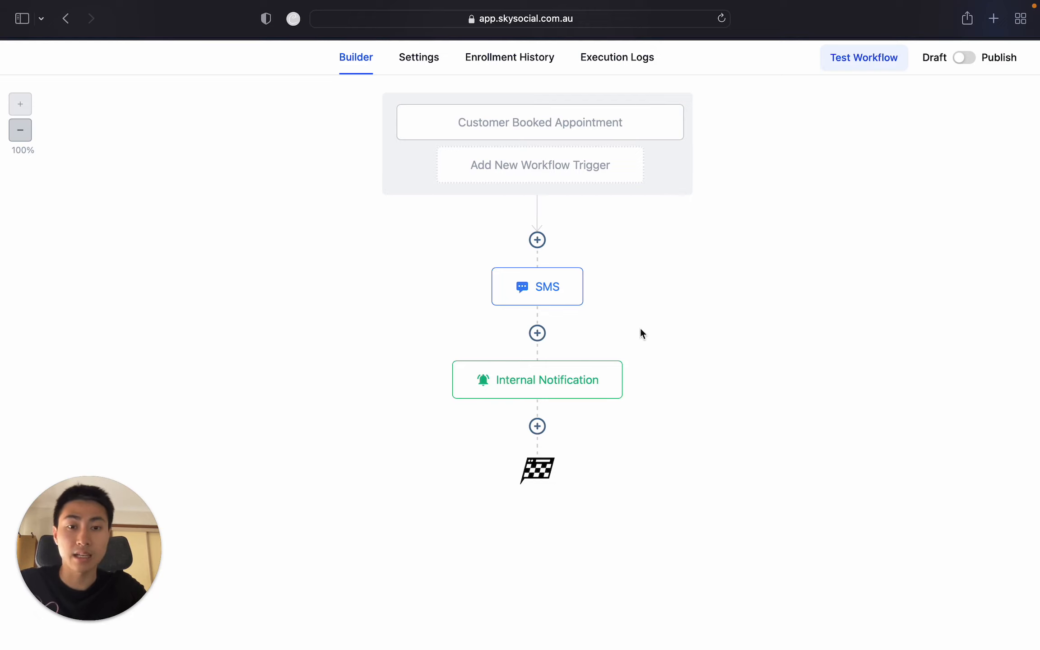
{"action": "mouse_move", "coordinate": [539, 294]}
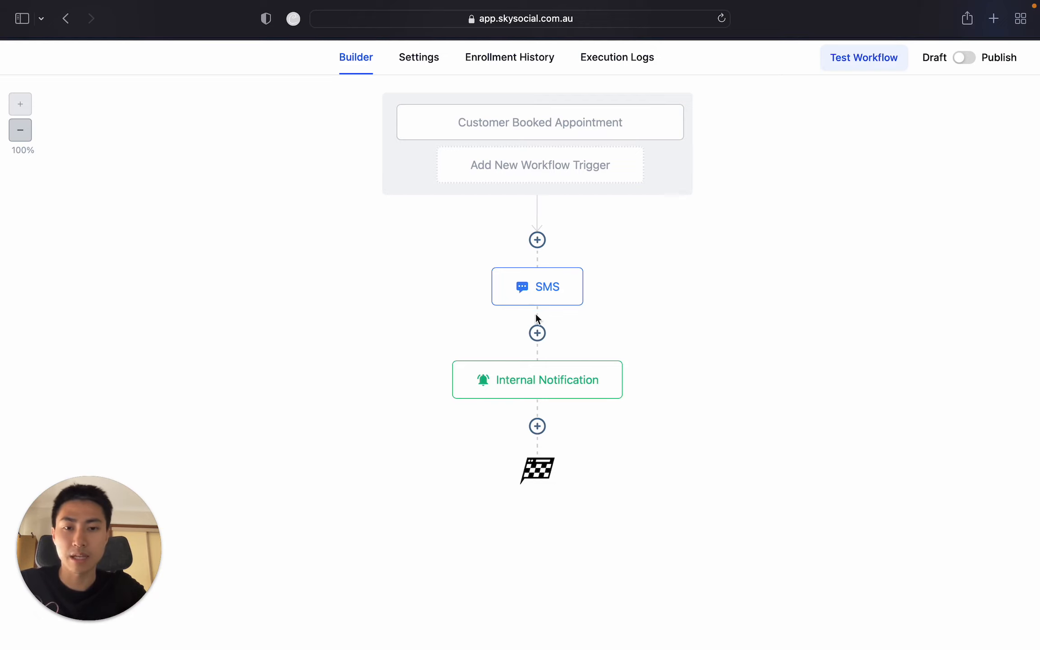
{"action": "left_click", "coordinate": [537, 333]}
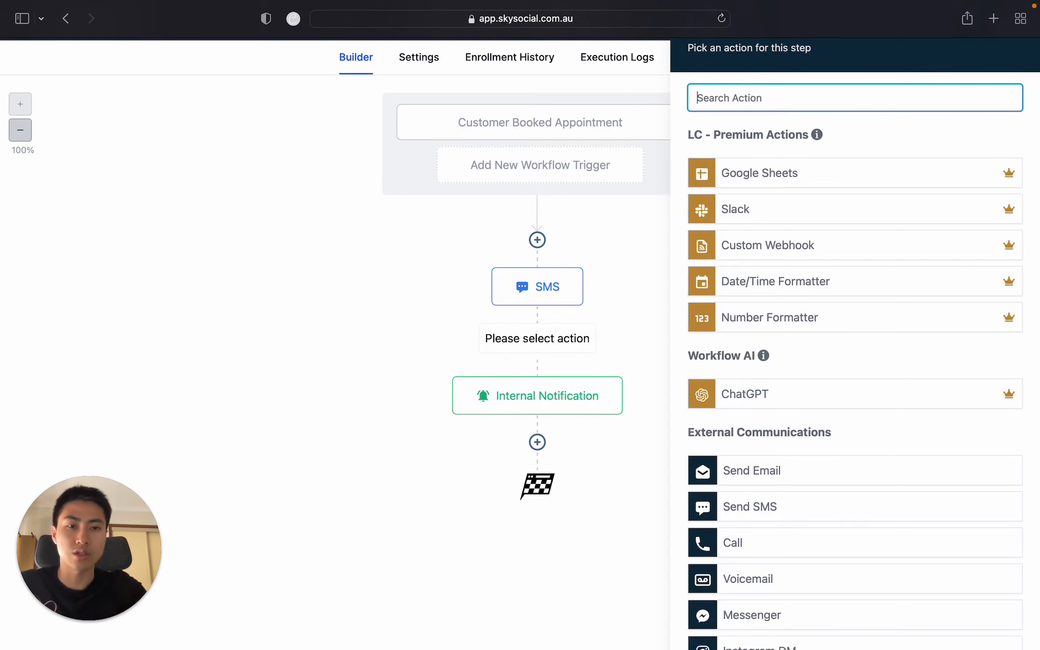
{"action": "type", "text": "email"}
{"action": "left_click", "coordinate": [825, 163]}
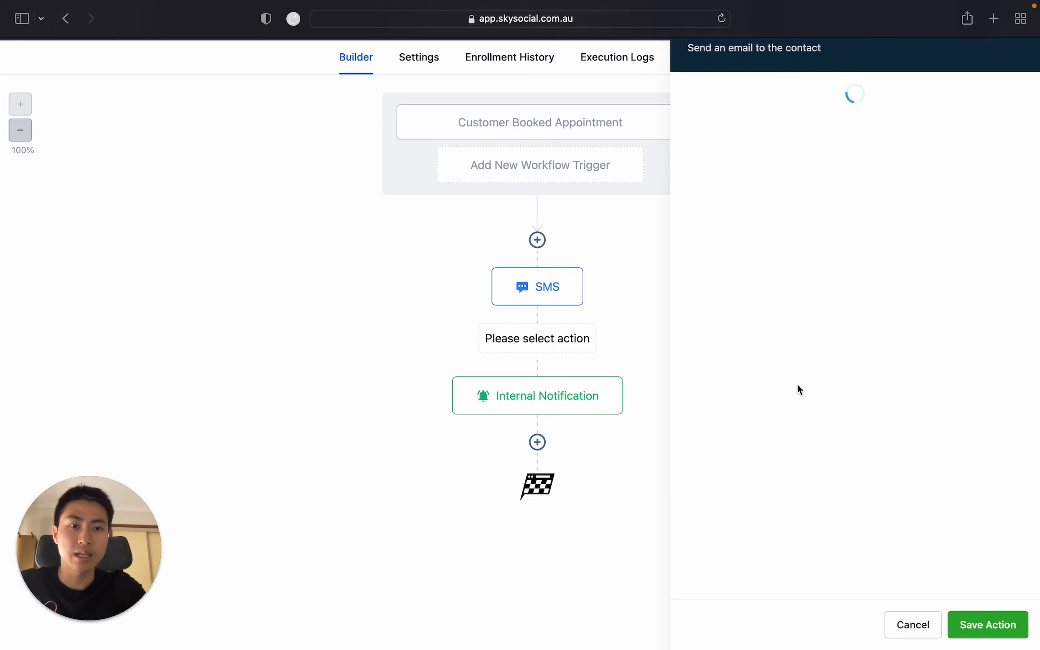
{"action": "scroll", "coordinate": [770, 541], "scroll_direction": "down", "scroll_amount": 2}
{"action": "scroll", "coordinate": [769, 533], "scroll_direction": "down", "scroll_amount": 1}
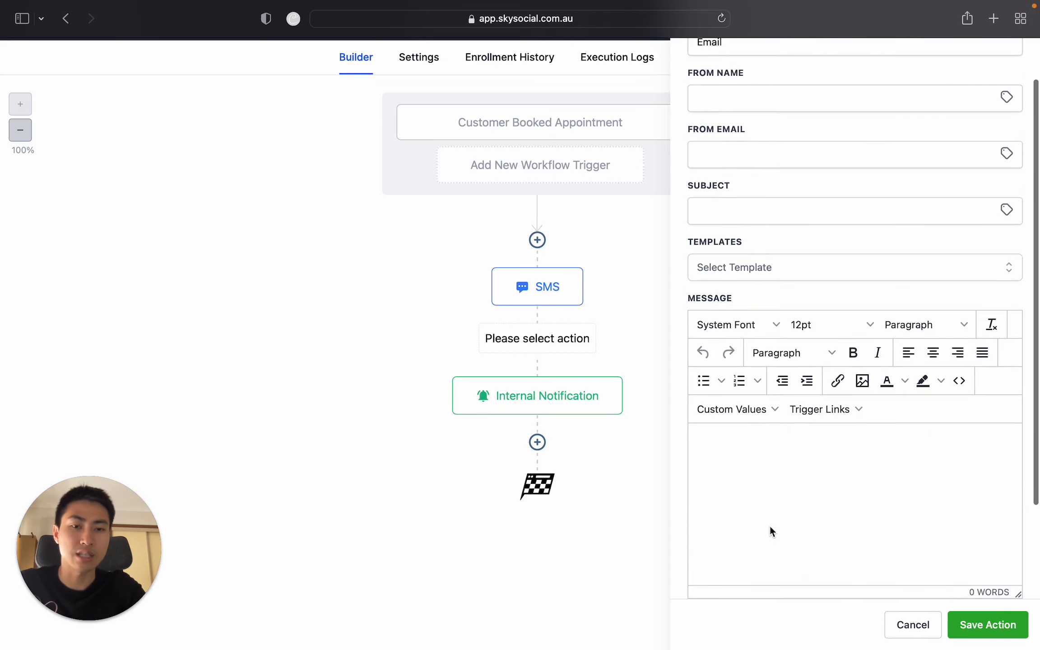
{"action": "left_click", "coordinate": [909, 624]}
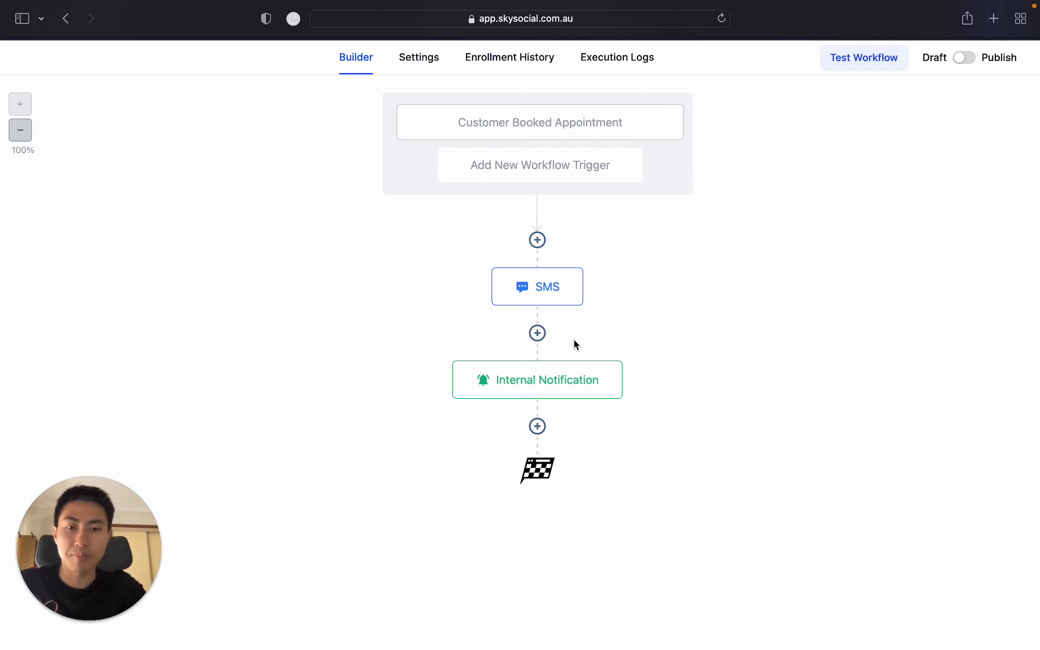
Add a Wait action after the Internal Notification with a time delay of 1 day.
{"action": "left_click", "coordinate": [537, 426]}
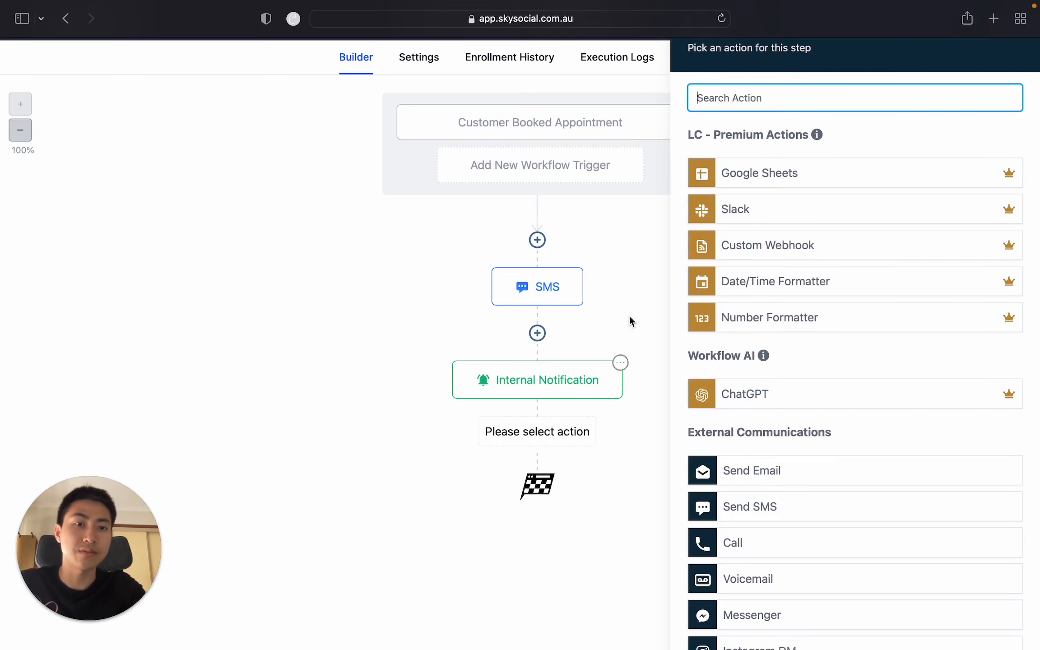
{"action": "type", "text": "wait"}
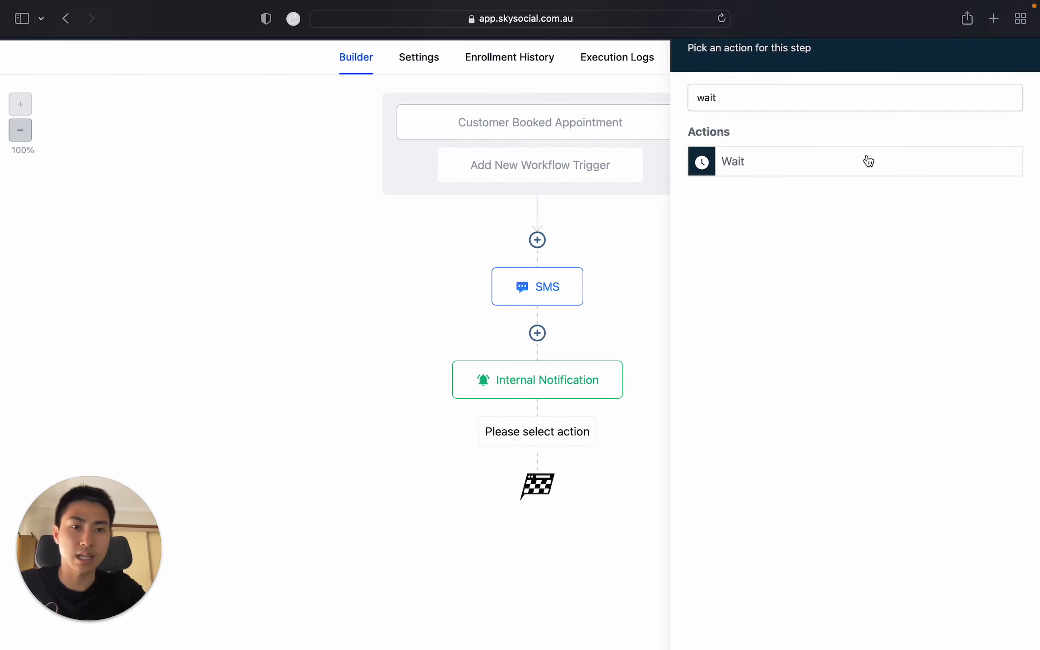
{"action": "left_click", "coordinate": [866, 161]}
{"action": "left_click", "coordinate": [451, 249]}
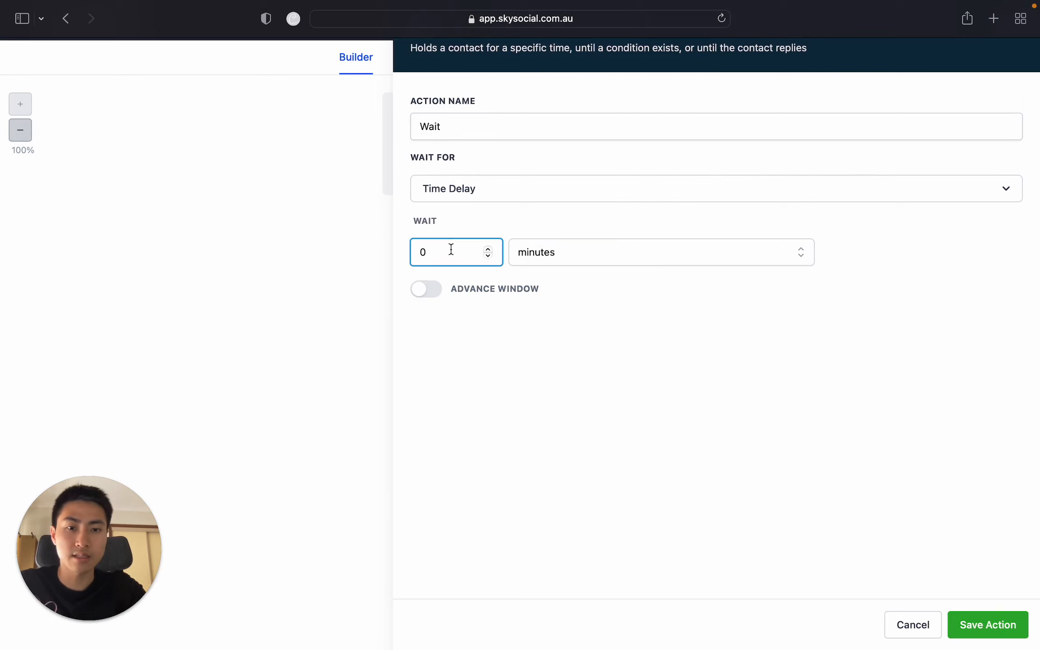
{"action": "key", "text": "BackSpace"}
{"action": "type", "text": "1"}
{"action": "left_click", "coordinate": [632, 257]}
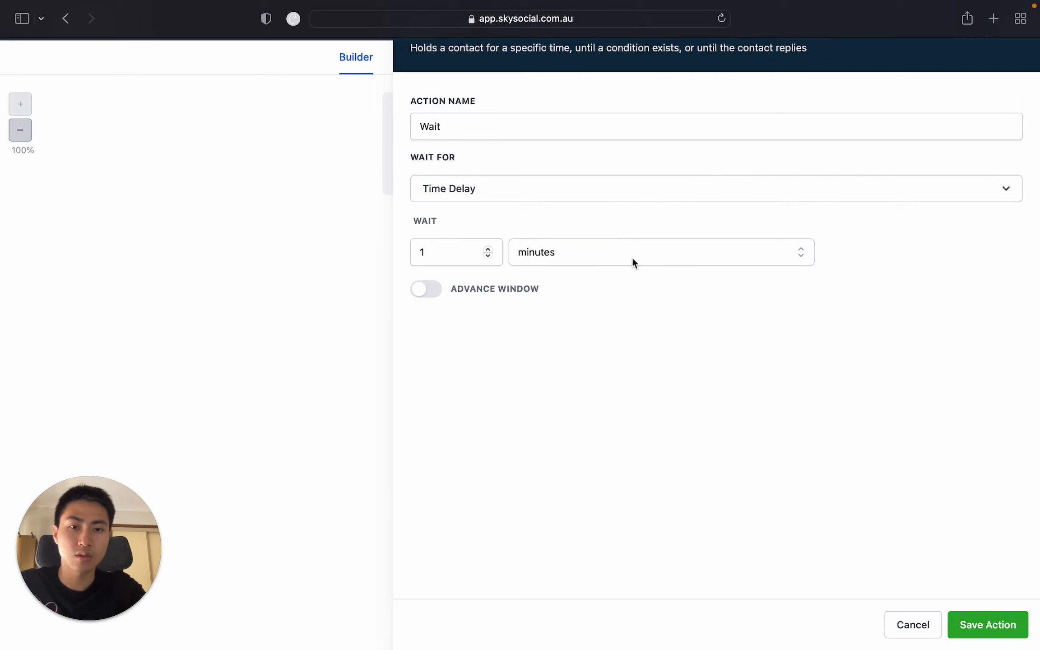
{"action": "left_click", "coordinate": [580, 341]}
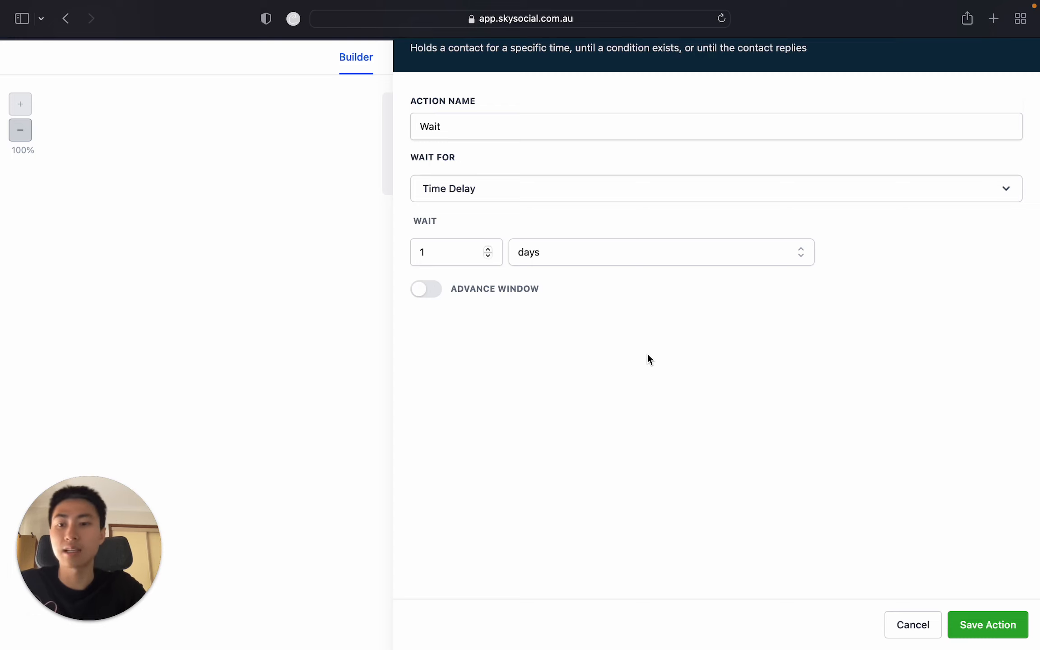
View the Wait action's Advance Window options, switch them off again and save the action.
{"action": "left_click", "coordinate": [432, 289]}
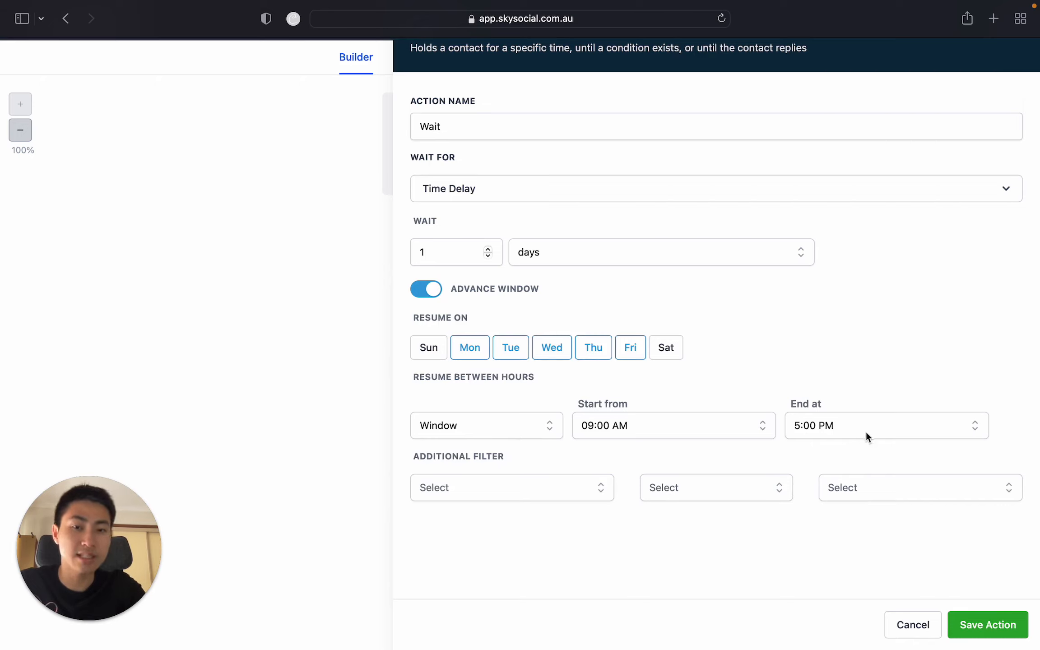
{"action": "left_click", "coordinate": [430, 287]}
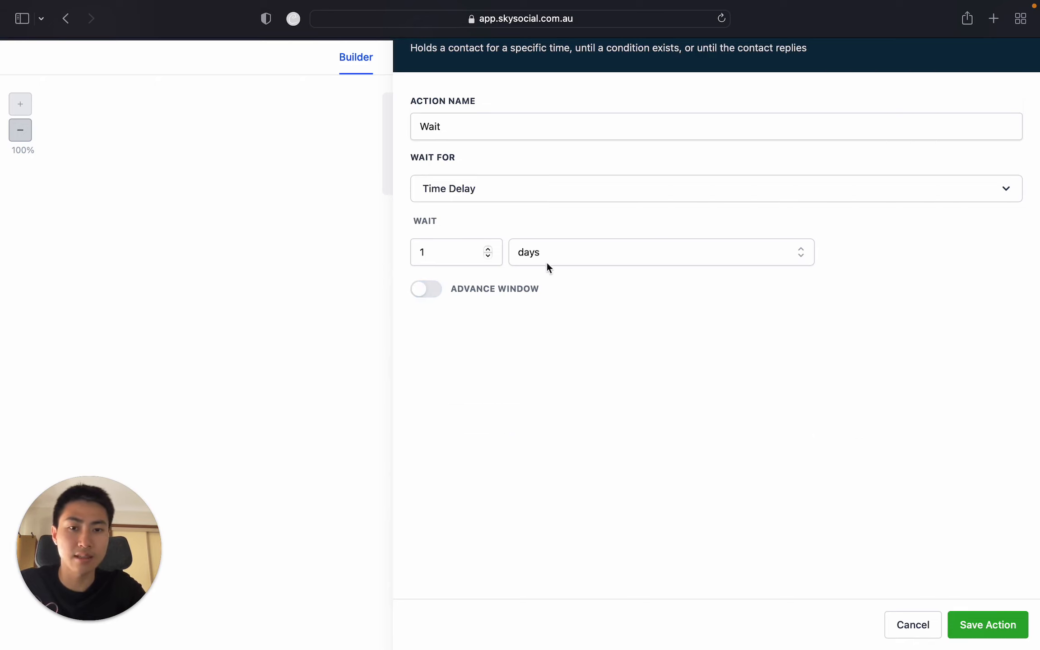
{"action": "left_click", "coordinate": [981, 625]}
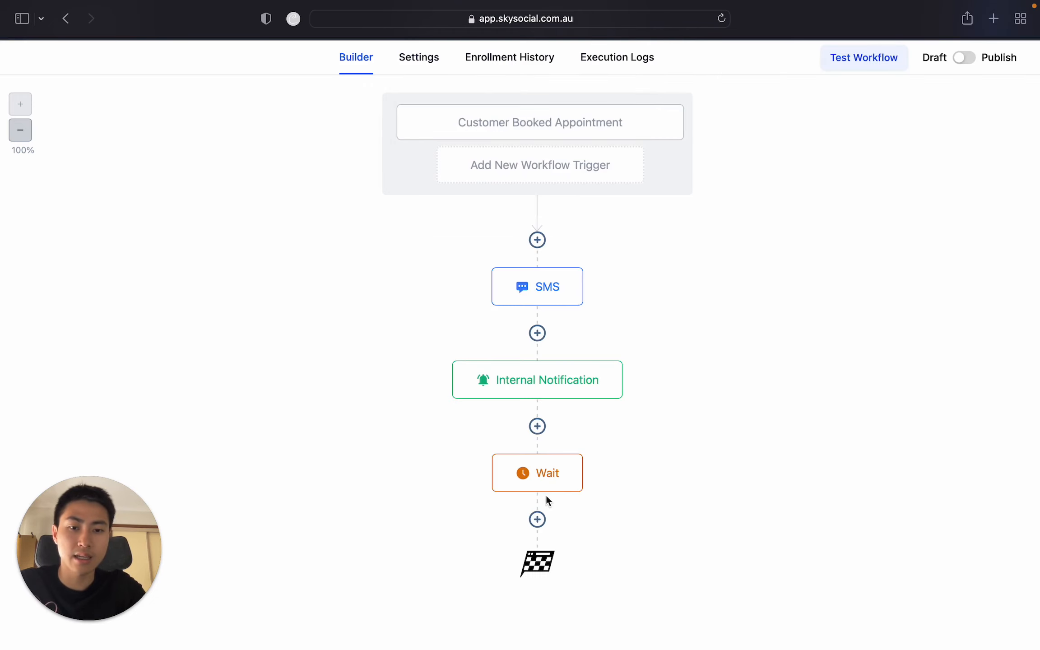
Add a Send SMS action directly after the Wait action at the end of the workflow.
{"action": "left_click", "coordinate": [538, 519]}
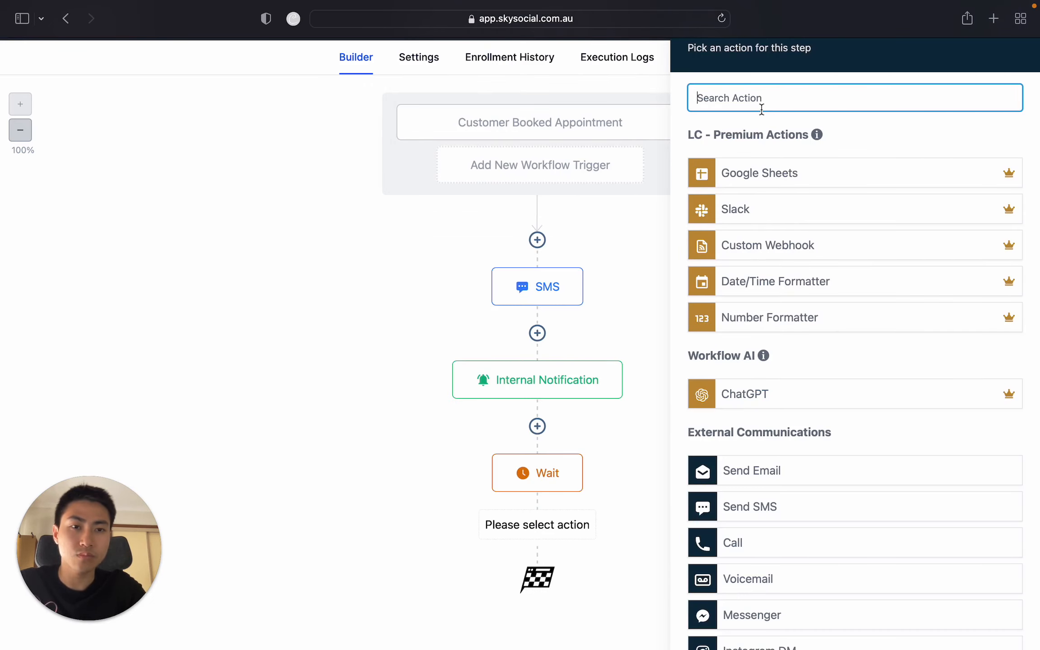
{"action": "type", "text": "sms"}
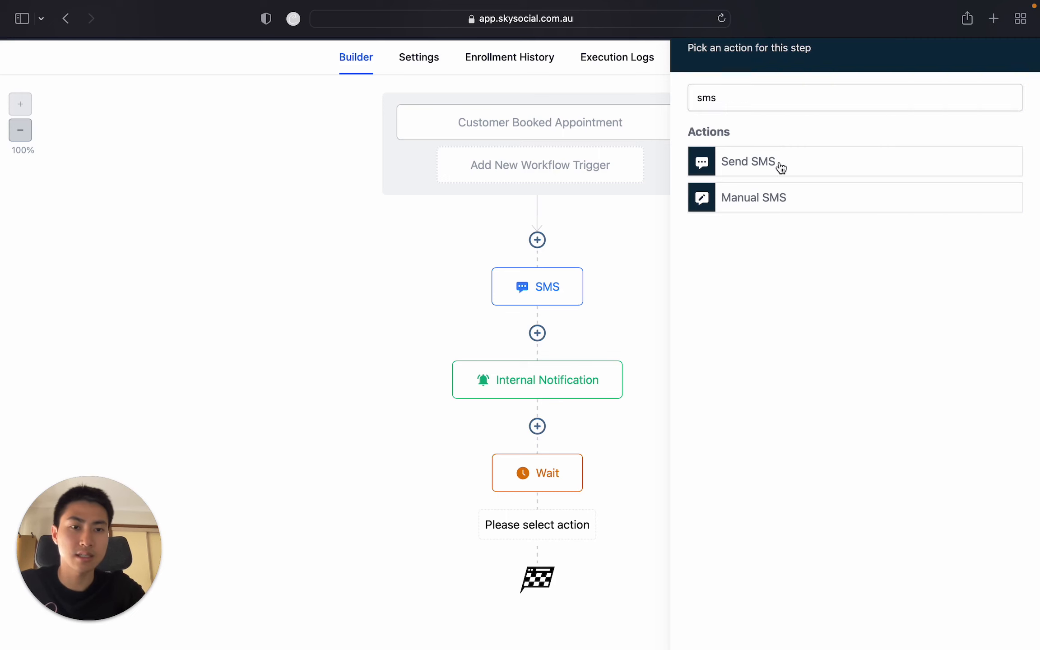
{"action": "left_click", "coordinate": [780, 168]}
Begin the SMS message with "Hey" and the contact's first-name custom value, followed by a blank line.
{"action": "left_click", "coordinate": [819, 321]}
{"action": "type", "text": "H"}
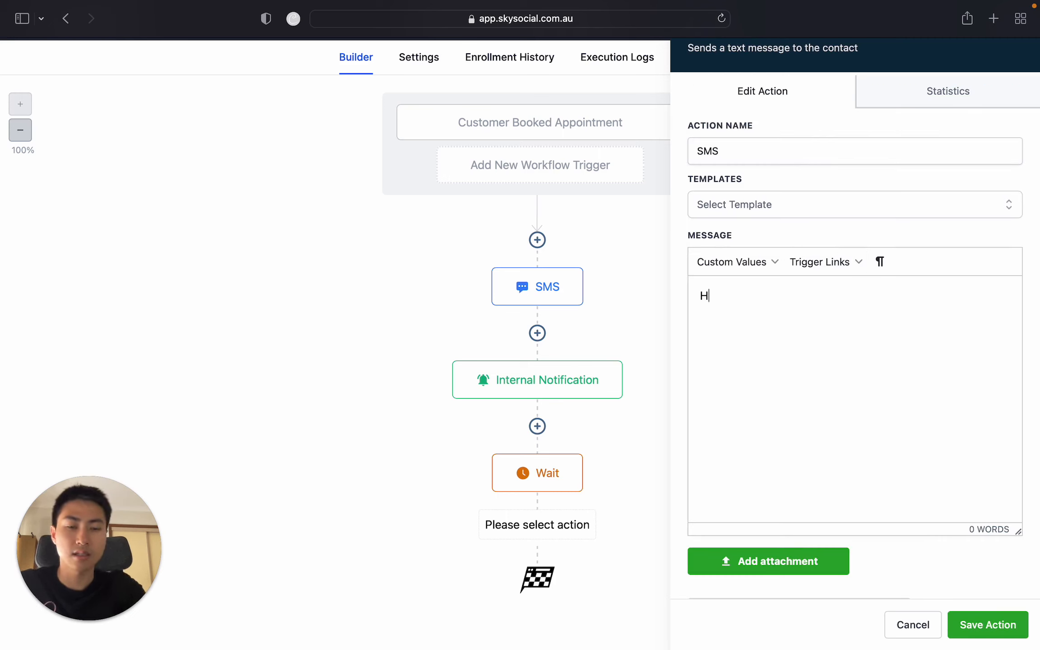
{"action": "type", "text": "ey"}
{"action": "left_click", "coordinate": [736, 262]}
{"action": "mouse_move", "coordinate": [775, 332]}
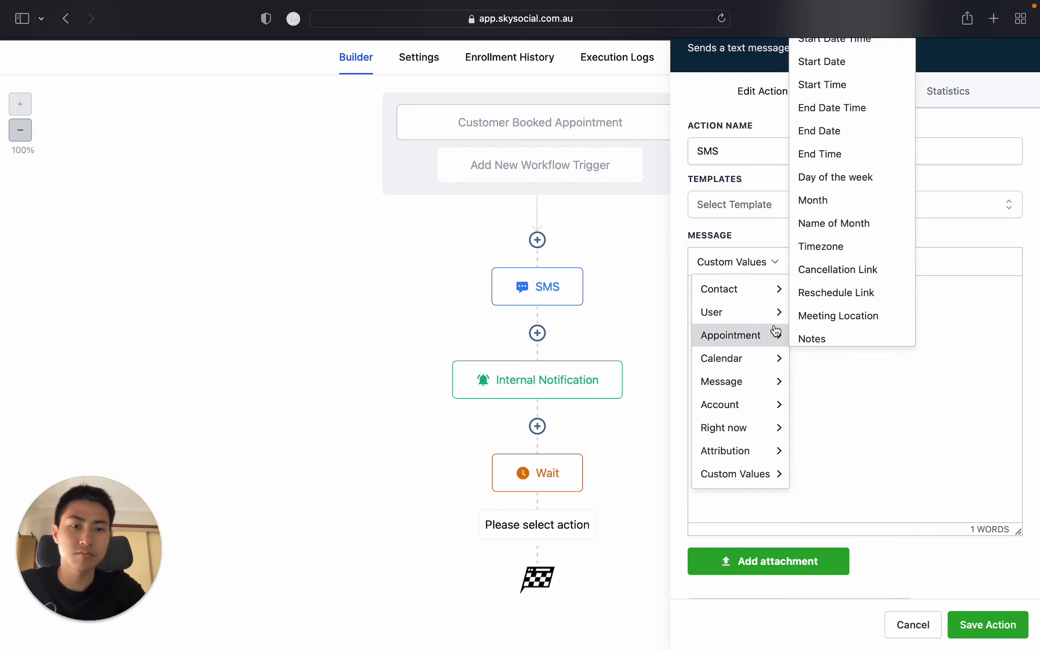
{"action": "mouse_move", "coordinate": [771, 292]}
{"action": "left_click", "coordinate": [804, 313]}
{"action": "key", "text": "Return"}
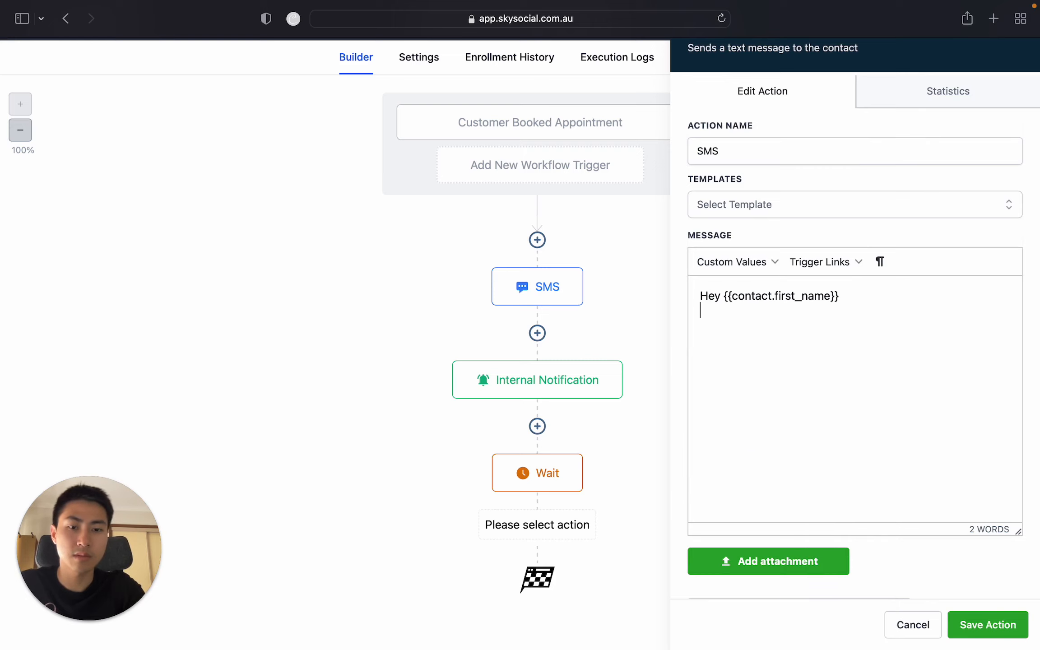
{"action": "key", "text": "Return"}
Write the line "Reminder you appointment is on" below the greeting in the SMS message.
{"action": "type", "text": "Reminder y"}
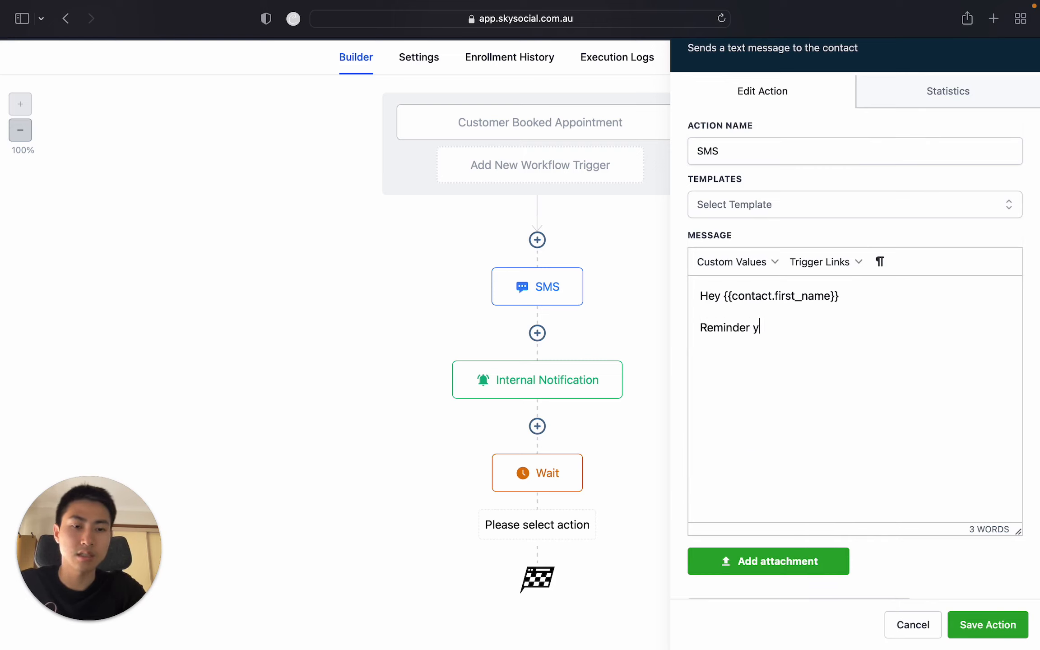
{"action": "type", "text": "ou appoit"}
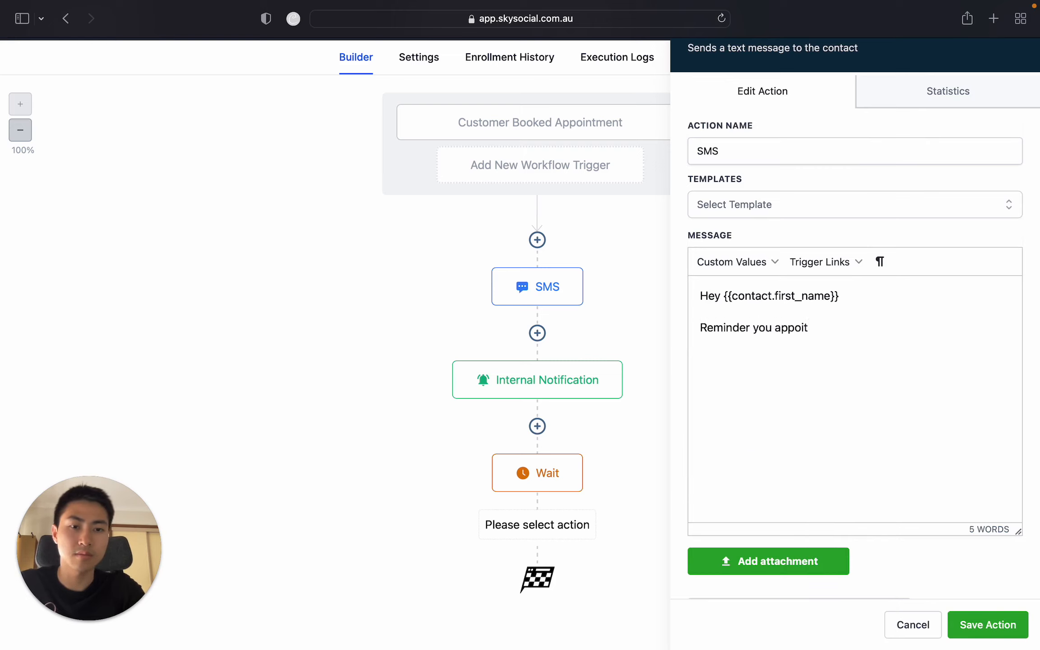
{"action": "type", "text": "ment is"}
{"action": "key", "text": "BackSpace"}
{"action": "key", "text": "BackSpace"}
{"action": "key", "text": "BackSpace"}
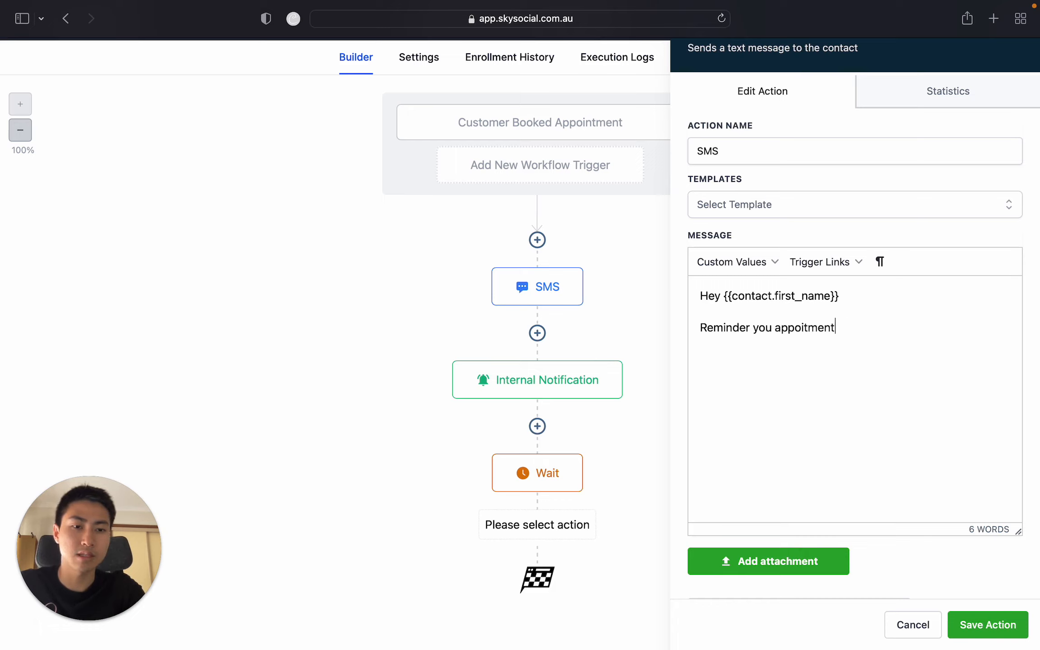
{"action": "key", "text": "BackSpace"}
{"action": "key", "text": "BackSpace"}
{"action": "key", "text": "BackSpace"}
{"action": "key", "text": "BackSpace"}
{"action": "key", "text": "BackSpace"}
{"action": "key", "text": "BackSpace"}
{"action": "key", "text": "BackSpace"}
{"action": "key", "text": "BackSpace"}
{"action": "key", "text": "BackSpace"}
{"action": "key", "text": "BackSpace"}
{"action": "type", "text": "ap"}
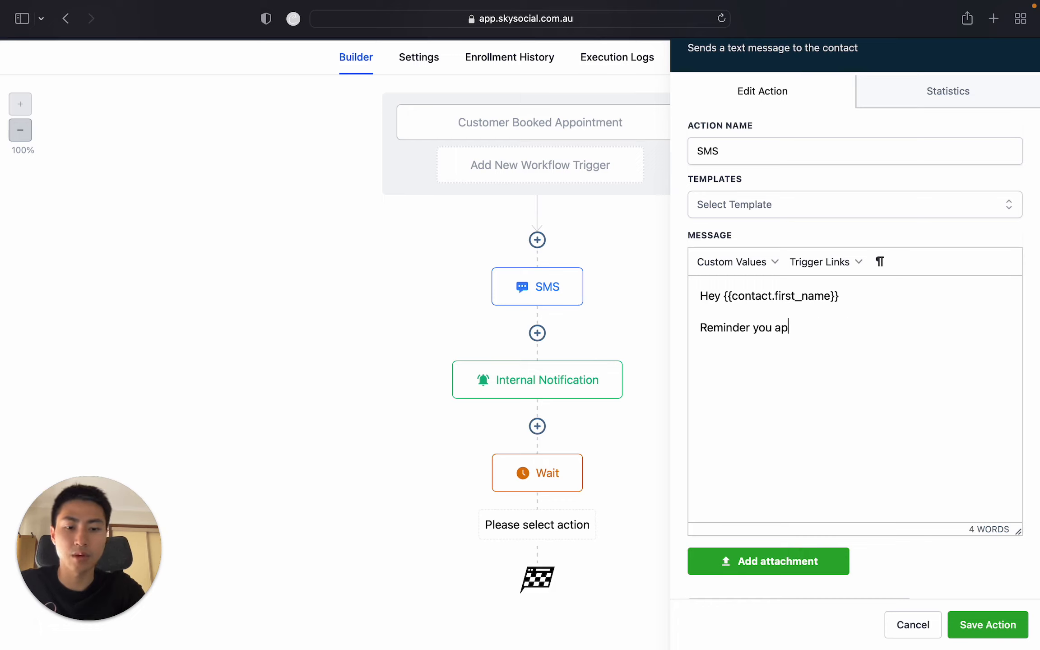
{"action": "type", "text": "pointment is i"}
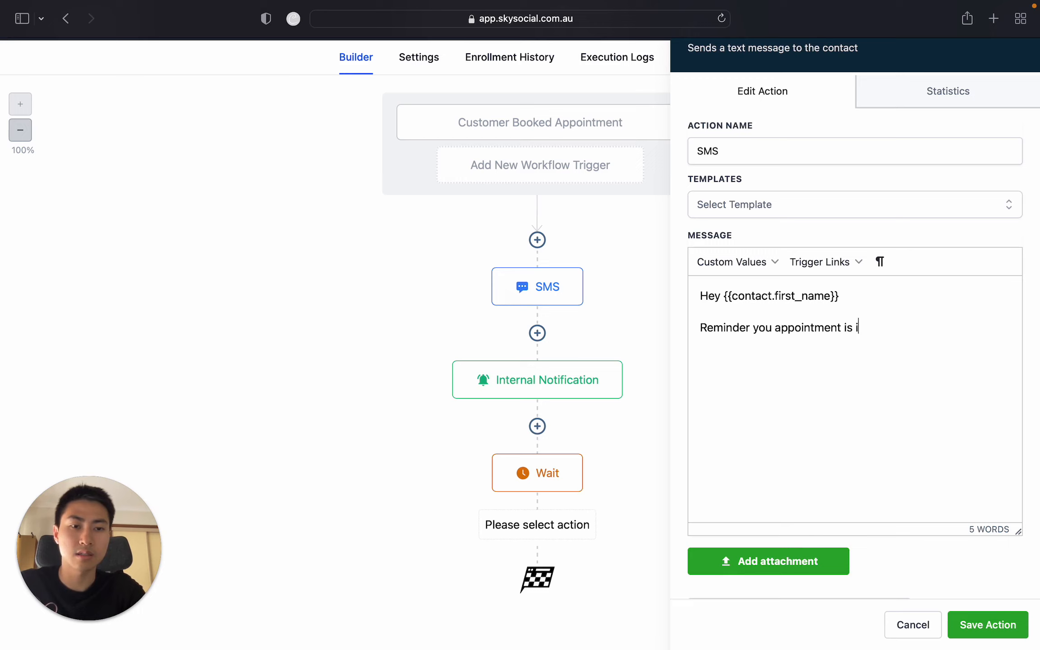
{"action": "type", "text": "n"}
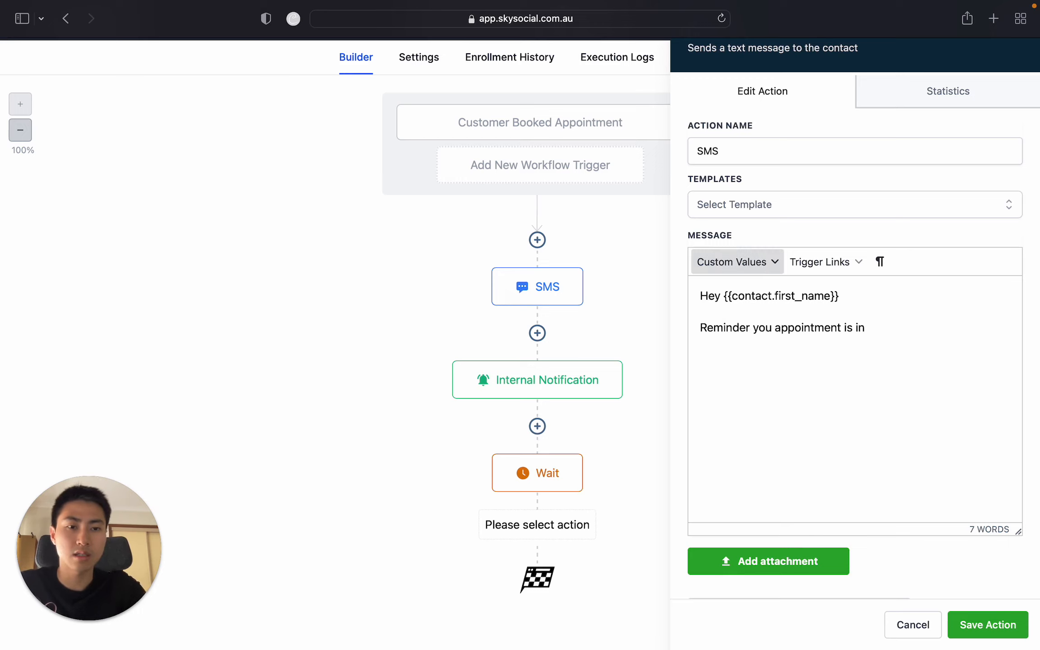
{"action": "key", "text": "BackSpace"}
{"action": "key", "text": "BackSpace"}
{"action": "type", "text": "on"}
Insert the appointment's Start Date custom value at the end of the reminder line.
{"action": "left_click", "coordinate": [762, 266]}
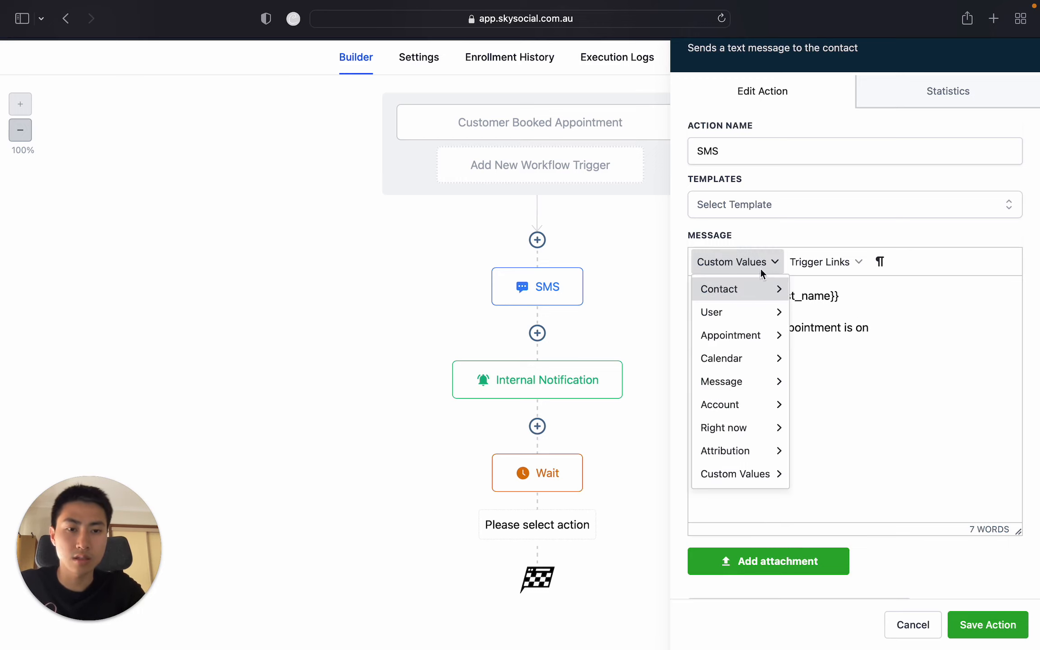
{"action": "mouse_move", "coordinate": [758, 343]}
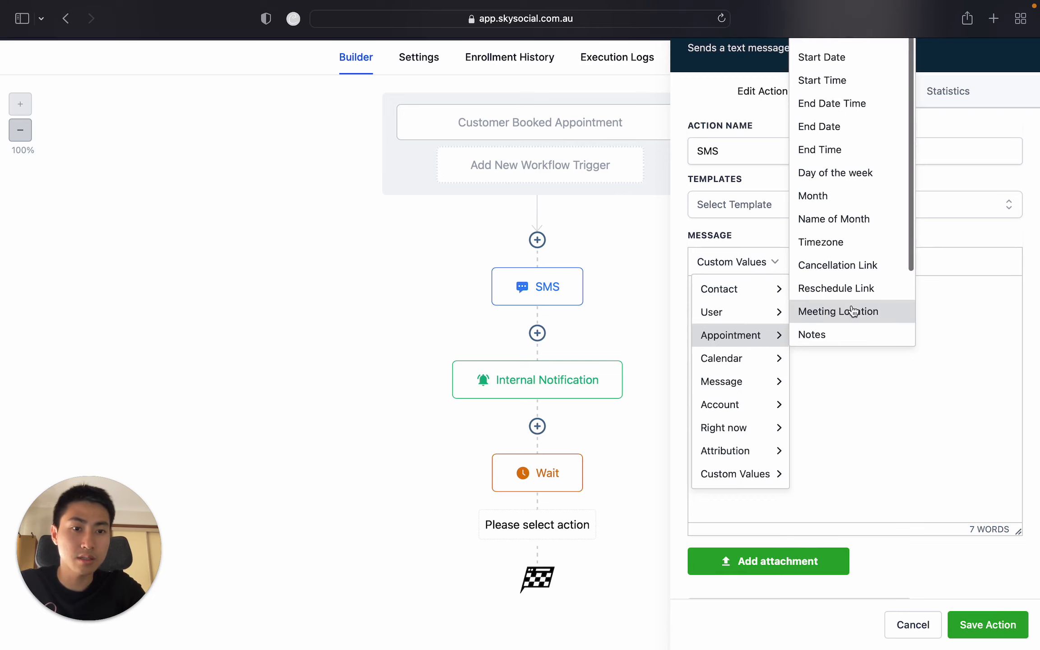
{"action": "scroll", "coordinate": [853, 311], "scroll_direction": "down", "scroll_amount": 3}
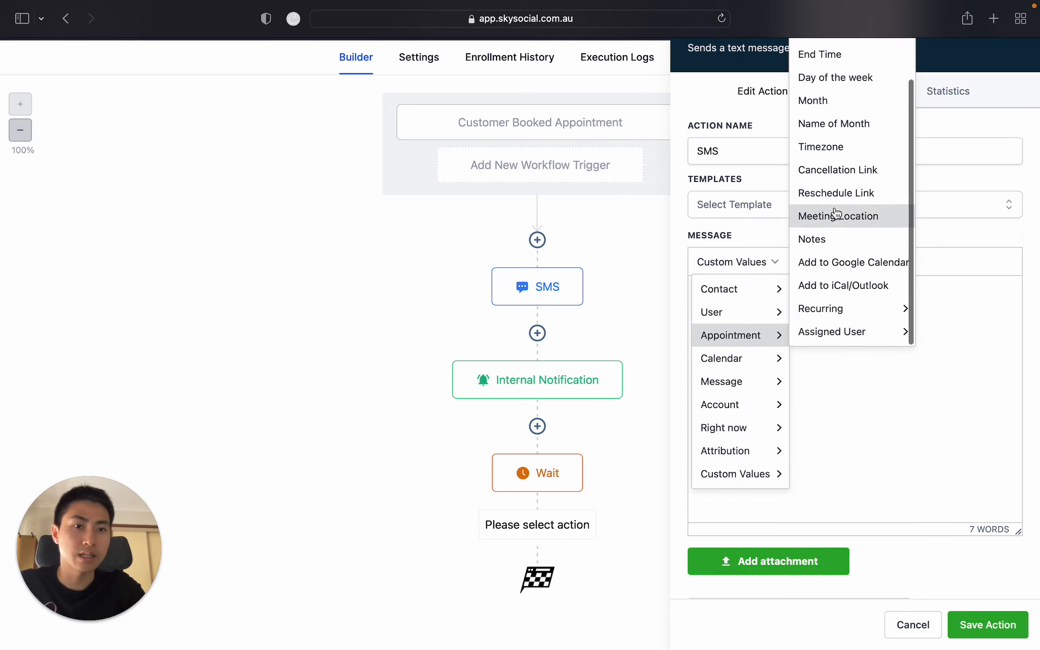
{"action": "scroll", "coordinate": [836, 213], "scroll_direction": "up", "scroll_amount": 3}
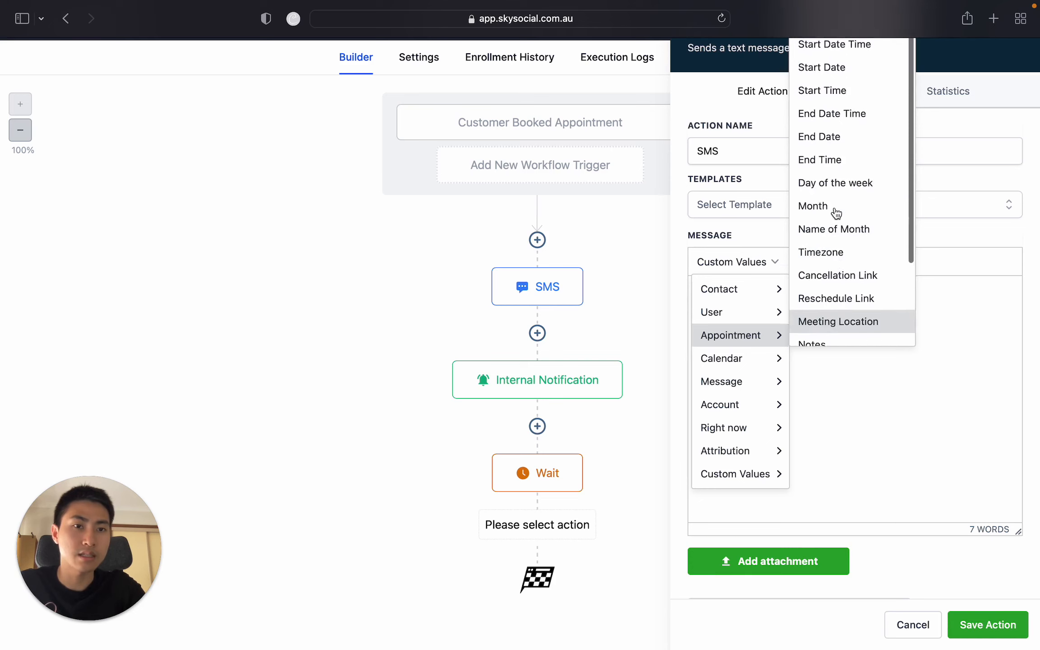
{"action": "left_click", "coordinate": [863, 67]}
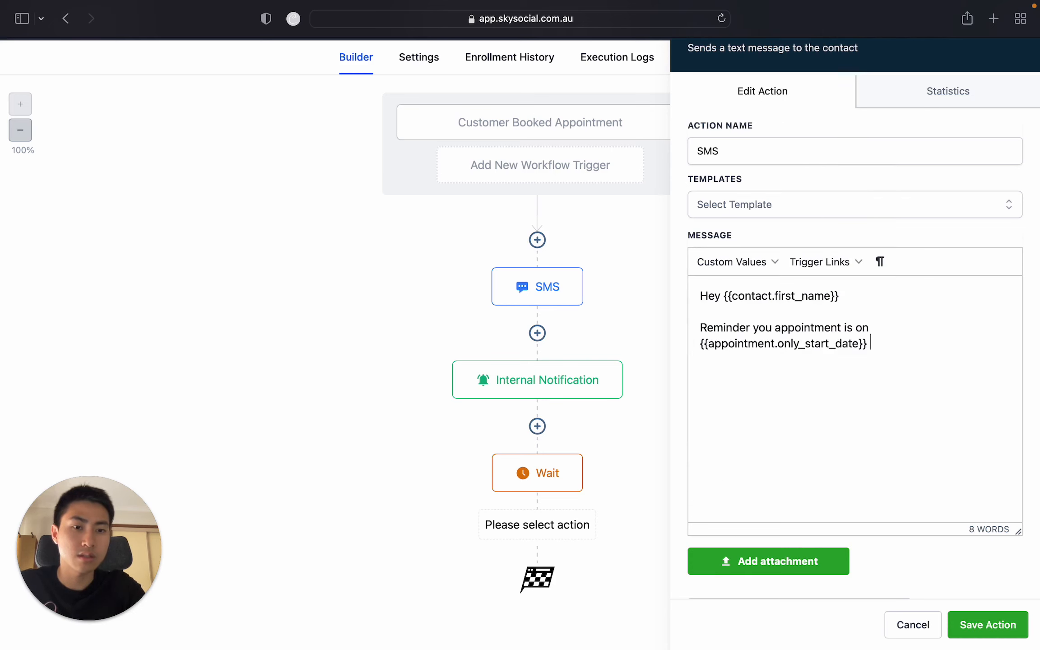
Insert the appointment's Start Time custom value after the start date and save the SMS action.
{"action": "left_click", "coordinate": [770, 262]}
{"action": "mouse_move", "coordinate": [763, 310]}
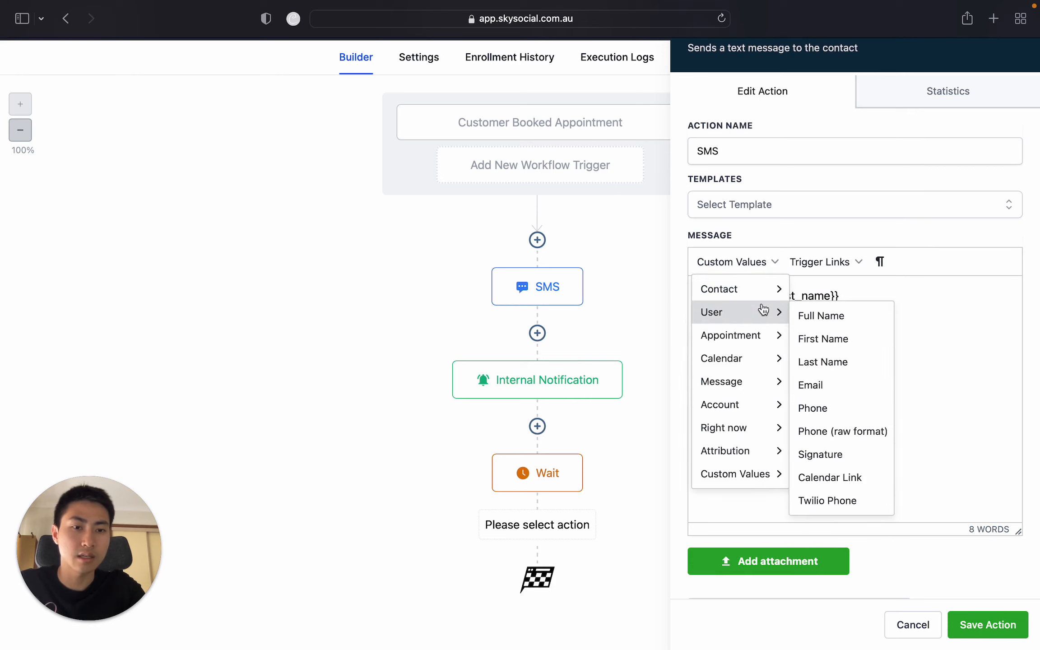
{"action": "left_click", "coordinate": [881, 95]}
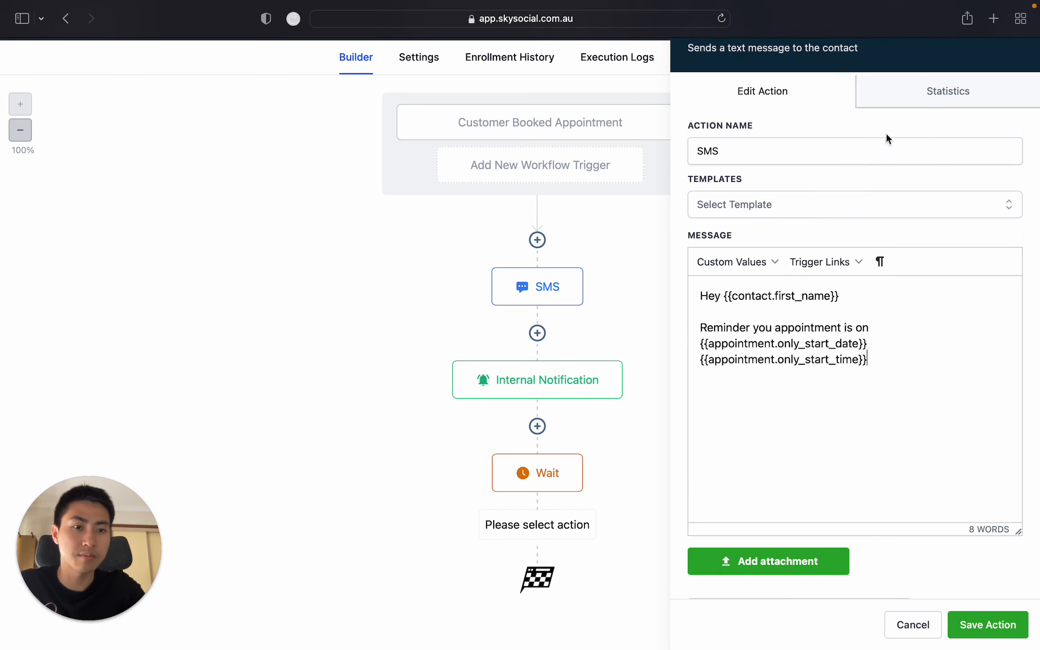
{"action": "scroll", "coordinate": [955, 441], "scroll_direction": "down", "scroll_amount": 5}
{"action": "left_click", "coordinate": [975, 619]}
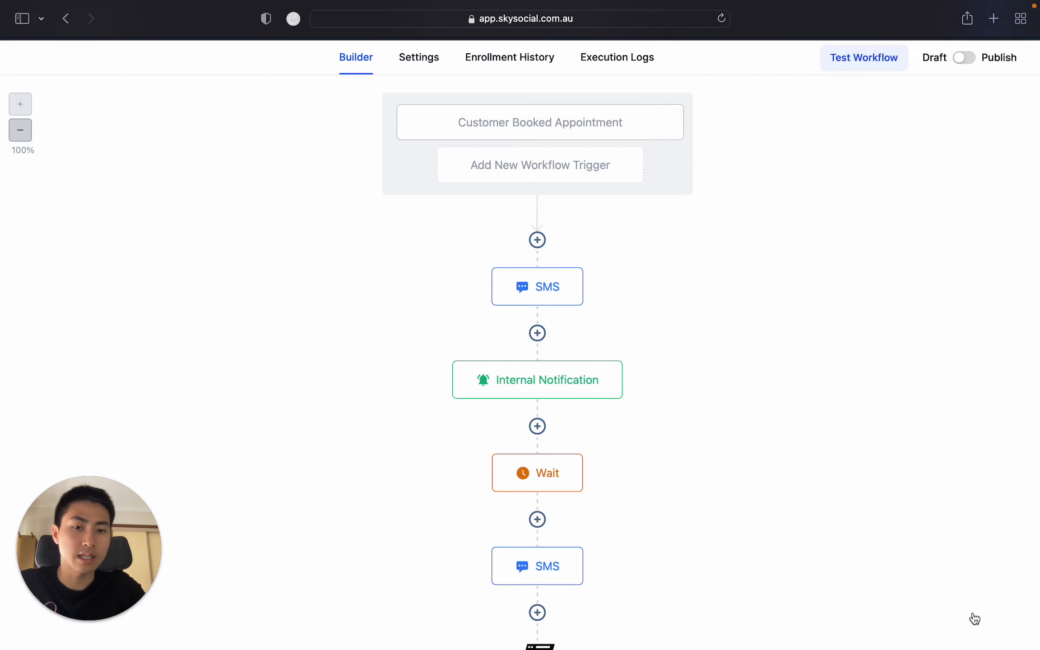
{"action": "scroll", "coordinate": [843, 317], "scroll_direction": "down", "scroll_amount": 3}
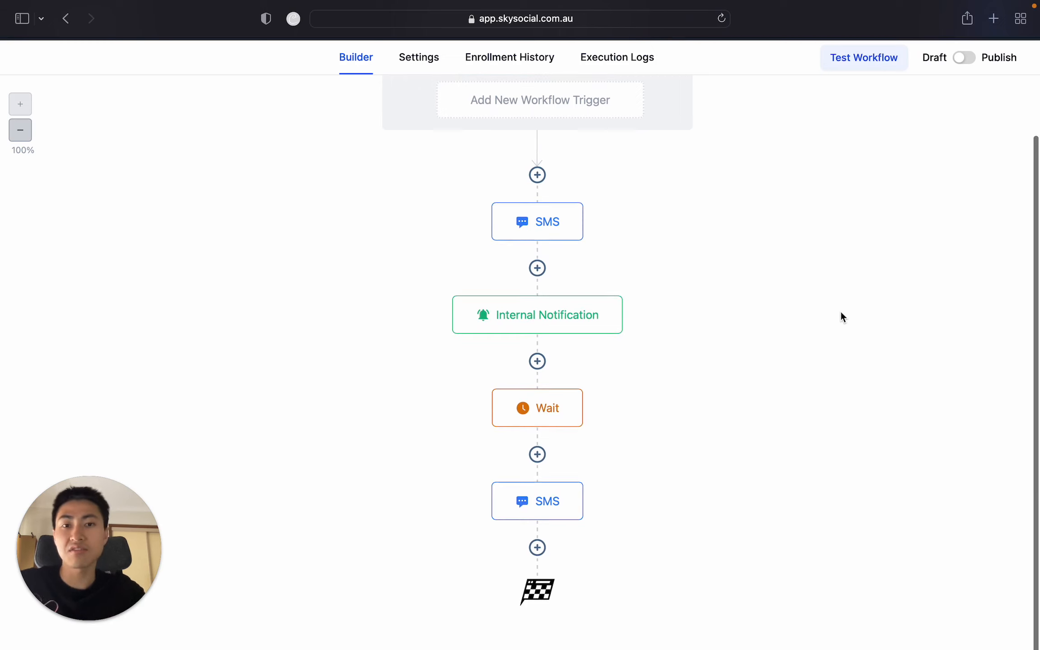
{"action": "scroll", "coordinate": [840, 312], "scroll_direction": "up", "scroll_amount": 3}
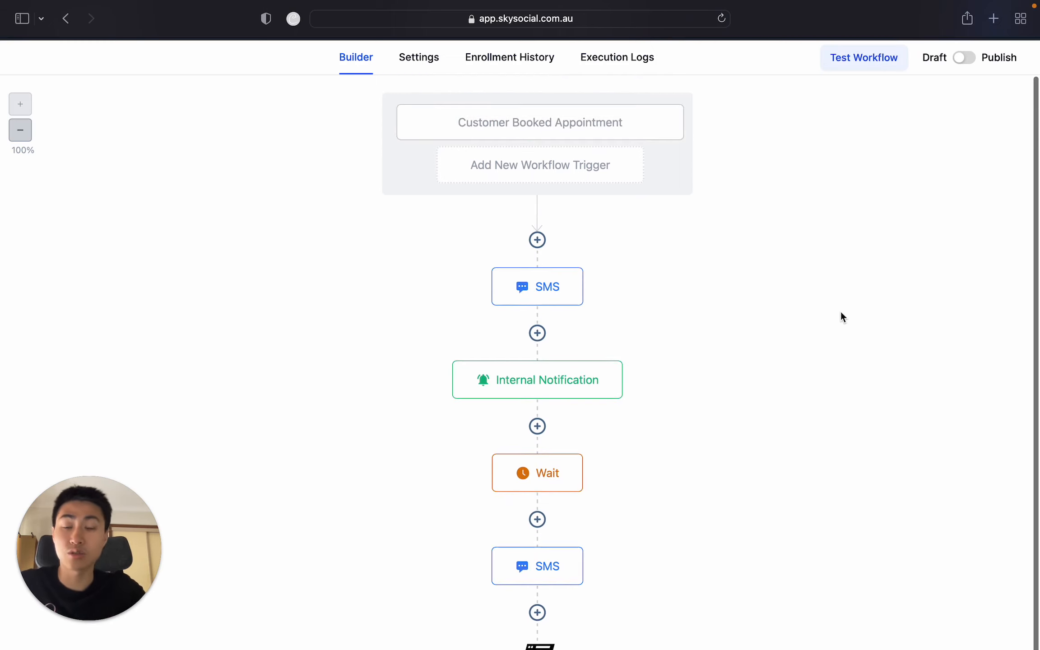
{"action": "scroll", "coordinate": [843, 317], "scroll_direction": "down", "scroll_amount": 1}
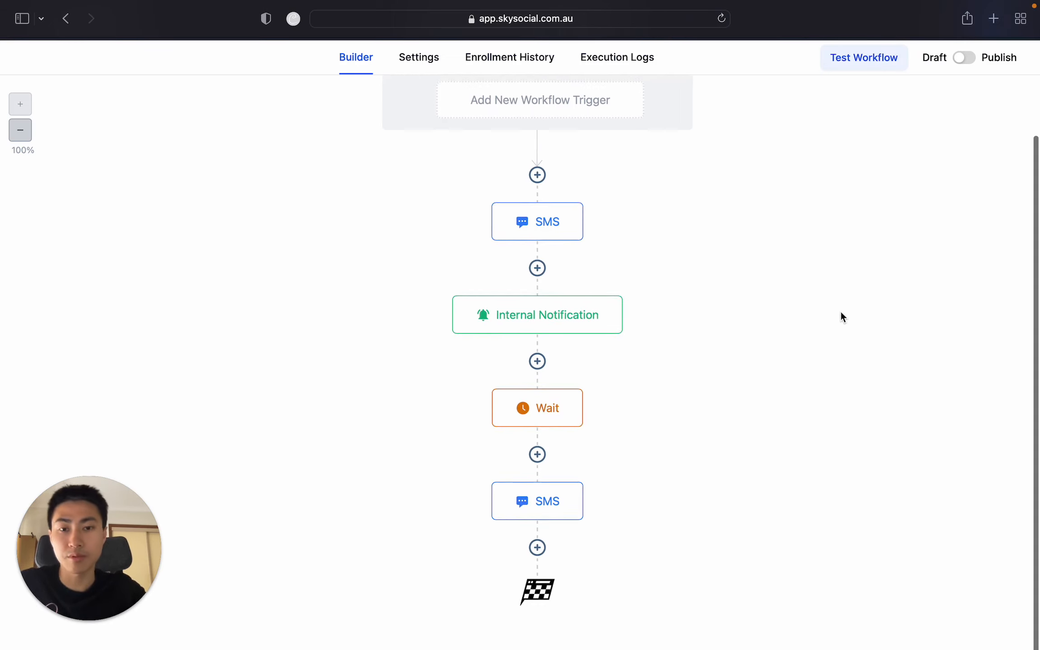